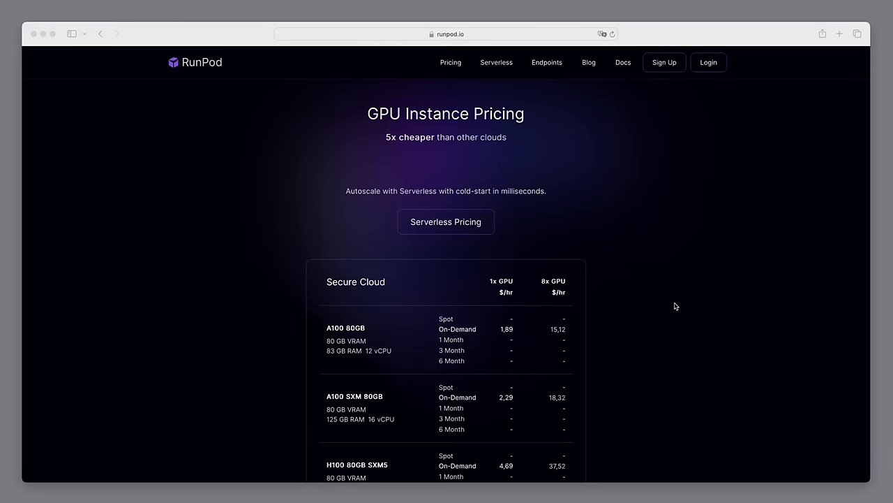
{"action": "scroll", "coordinate": [678, 305], "scroll_direction": "down", "scroll_amount": 10}
{"action": "scroll", "coordinate": [678, 305], "scroll_direction": "down", "scroll_amount": 3}
{"action": "scroll", "coordinate": [678, 305], "scroll_direction": "down", "scroll_amount": 2}
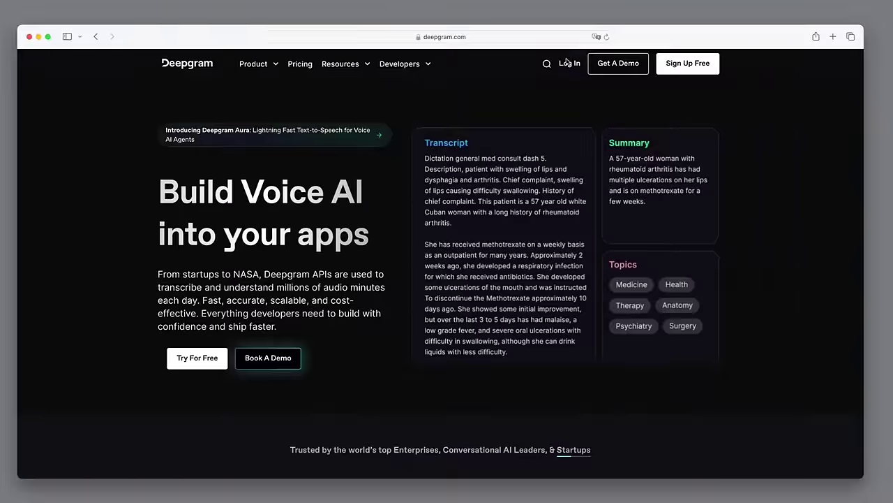
- Sign into the Deepgram console with Google and go to the documentation
{"action": "left_click", "coordinate": [568, 64]}
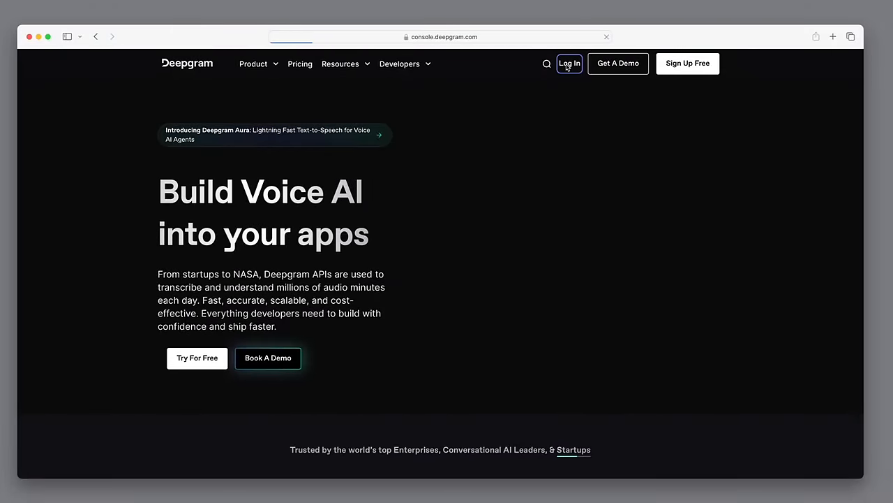
{"action": "left_click", "coordinate": [485, 165]}
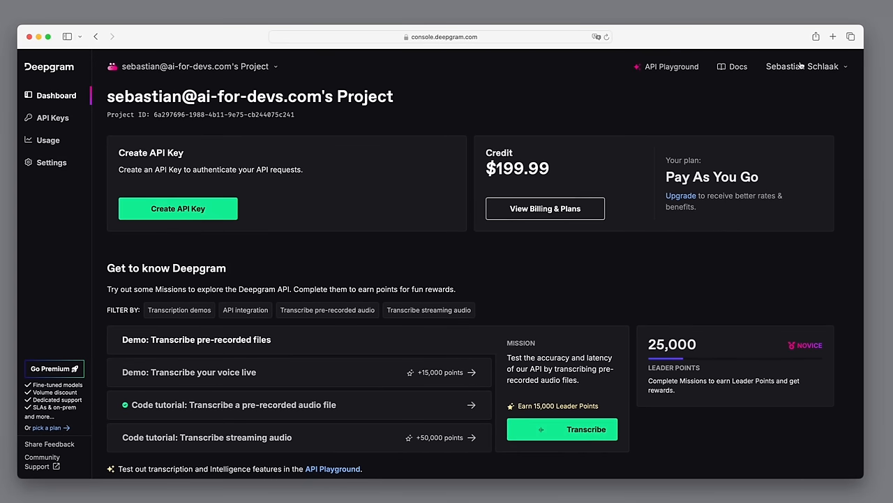
{"action": "left_click", "coordinate": [738, 67]}
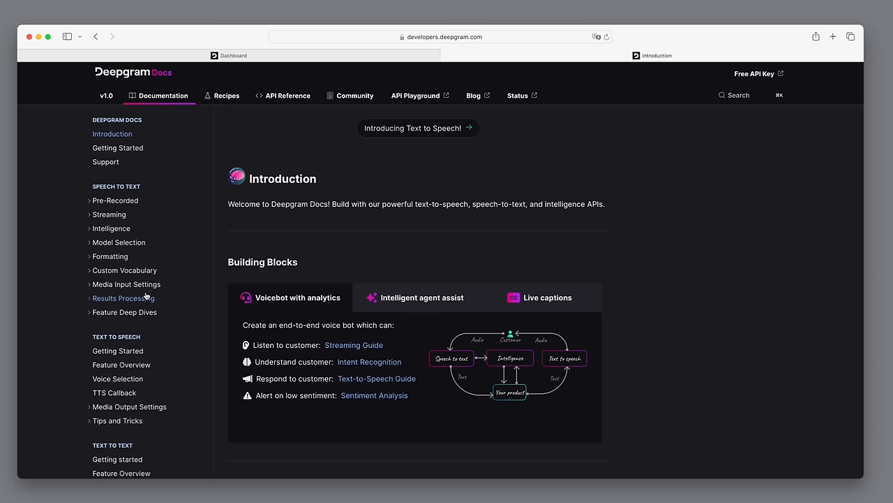
- Copy the Python SDK example from Text to Speech > Getting Started and return to VS Code
{"action": "left_click", "coordinate": [117, 350]}
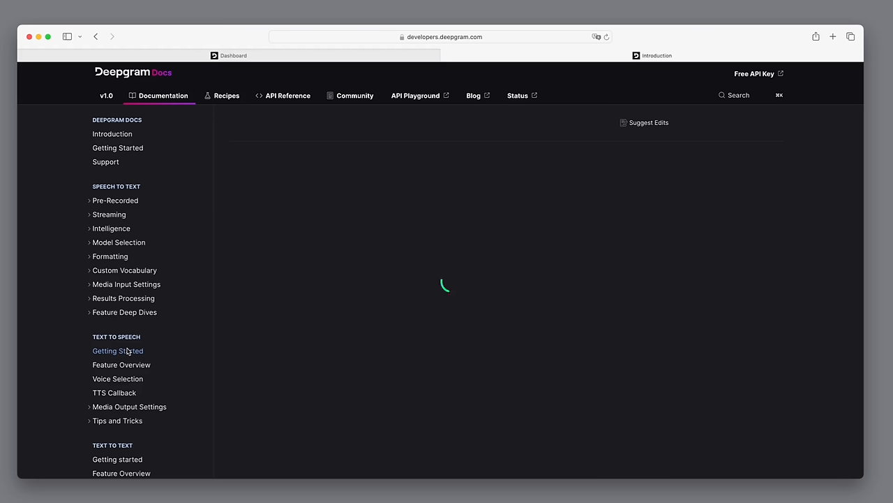
{"action": "scroll", "coordinate": [414, 357], "scroll_direction": "down", "scroll_amount": 10}
{"action": "scroll", "coordinate": [551, 294], "scroll_direction": "down", "scroll_amount": 5}
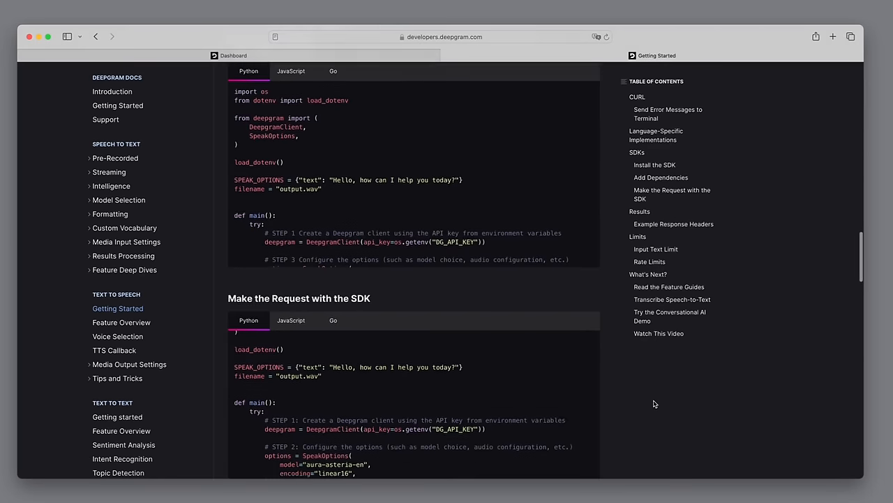
{"action": "scroll", "coordinate": [551, 294], "scroll_direction": "down", "scroll_amount": 2}
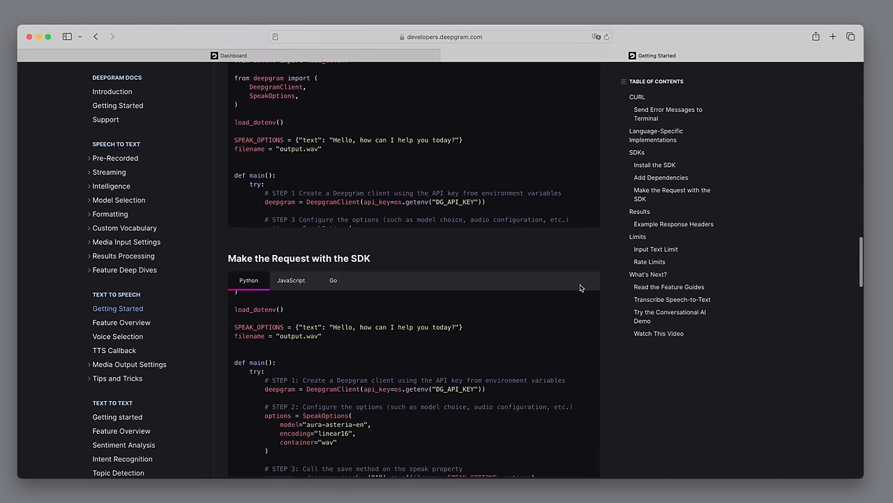
{"action": "scroll", "coordinate": [548, 331], "scroll_direction": "down", "scroll_amount": 2}
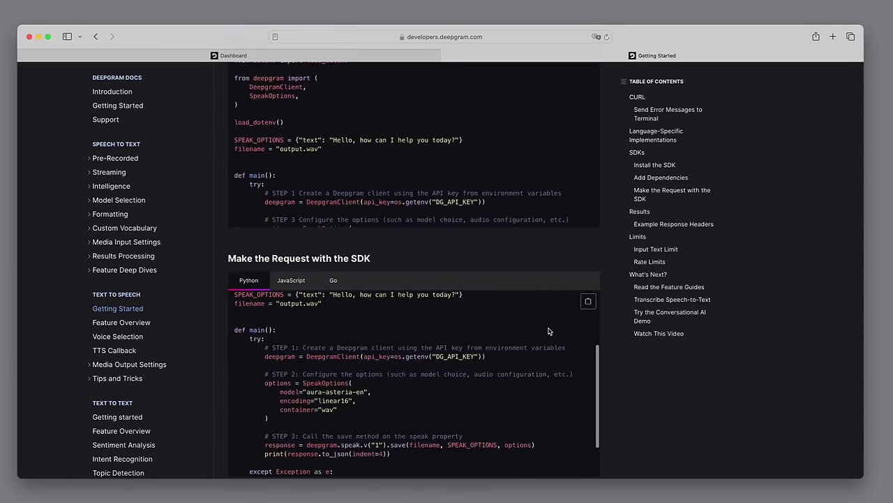
{"action": "left_click", "coordinate": [586, 301]}
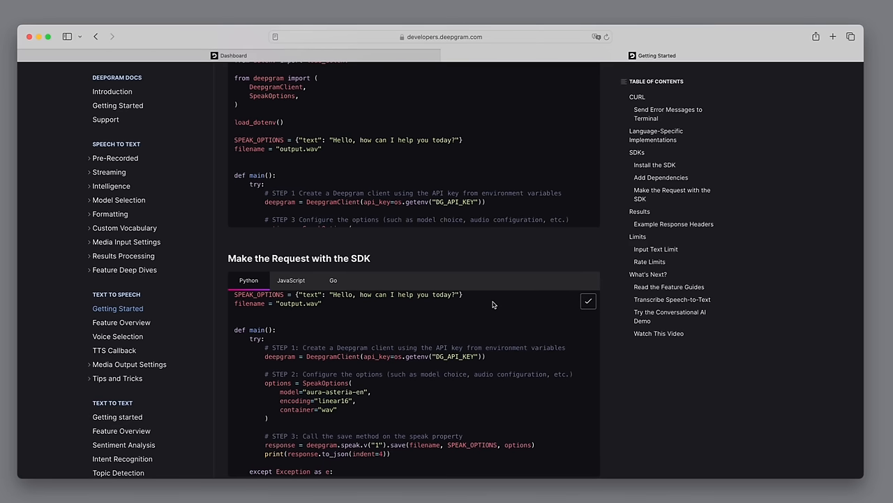
{"action": "key", "text": "super+Tab"}
- Create text2speech.py in the project, paste the Deepgram example and save
{"action": "right_click", "coordinate": [82, 210]}
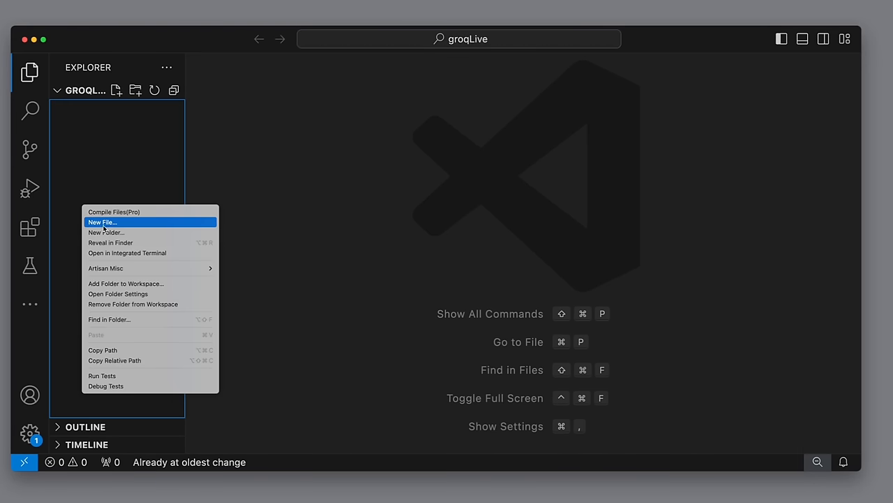
{"action": "left_click", "coordinate": [111, 223]}
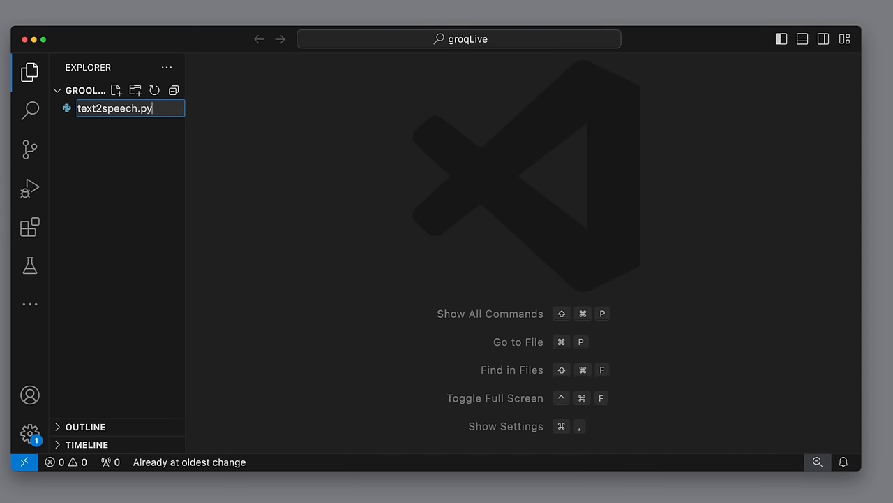
{"action": "key", "text": "Return"}
{"action": "key", "text": "super+v"}
{"action": "key", "text": "super+s"}
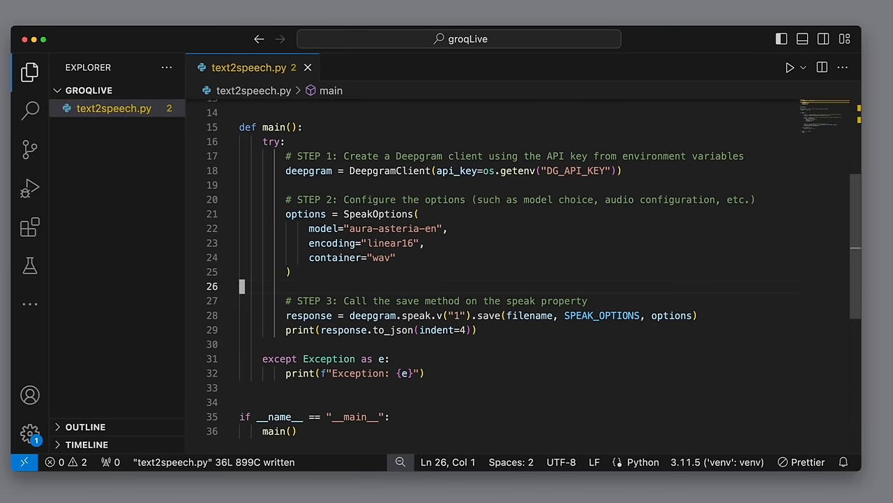
- Remove the dotenv import and load_dotenv() call, then save
{"action": "key", "text": "ctrl+u"}
{"action": "key", "text": "ctrl+u"}
{"action": "key", "text": "ctrl+u"}
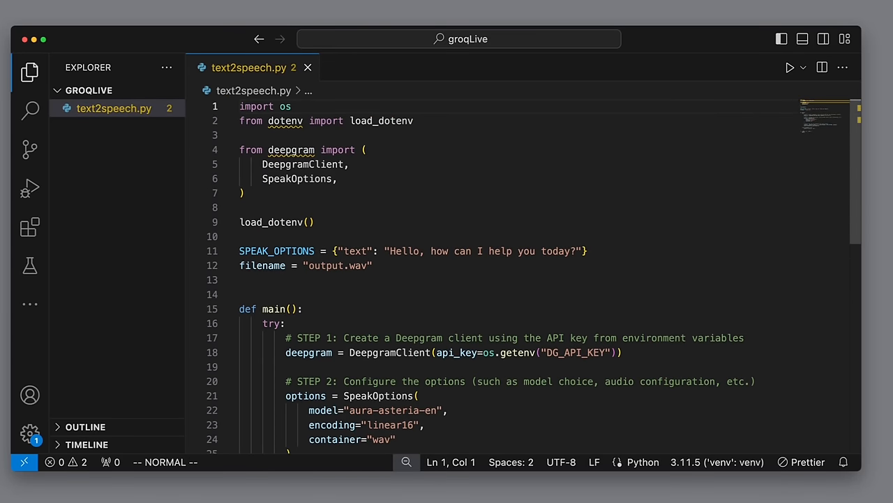
{"action": "key", "text": "j"}
{"action": "key", "text": "d"}
{"action": "key", "text": "d"}
{"action": "key", "text": "j"}
{"action": "key", "text": "j"}
{"action": "key", "text": "j"}
{"action": "key", "text": "j"}
{"action": "key", "text": "d"}
{"action": "key", "text": "d"}
{"action": "key", "text": "d"}
{"action": "key", "text": "d"}
{"action": "key", "text": "super+s"}
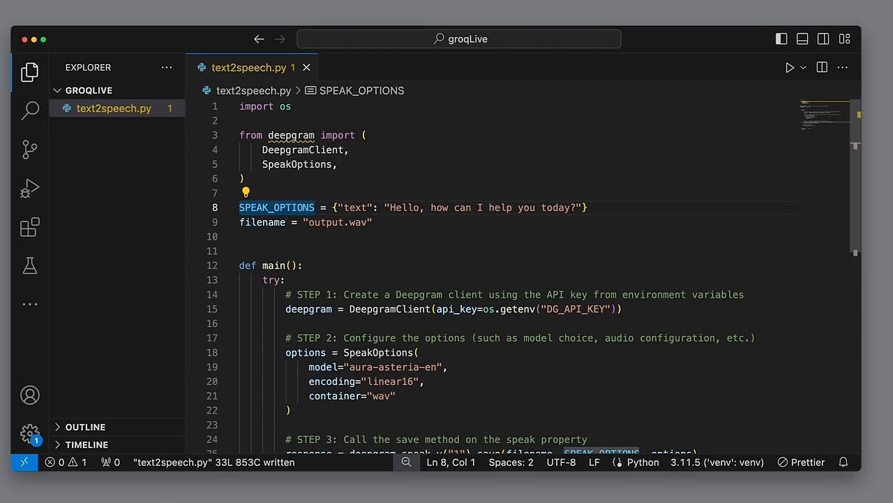
- Rename main to text2speech(text), move SPEAK_OPTIONS inside the try block and speak text instead of the greeting
{"action": "key", "text": "j"}
{"action": "key", "text": "j"}
{"action": "key", "text": "j"}
{"action": "type", "text": "jwcw"}
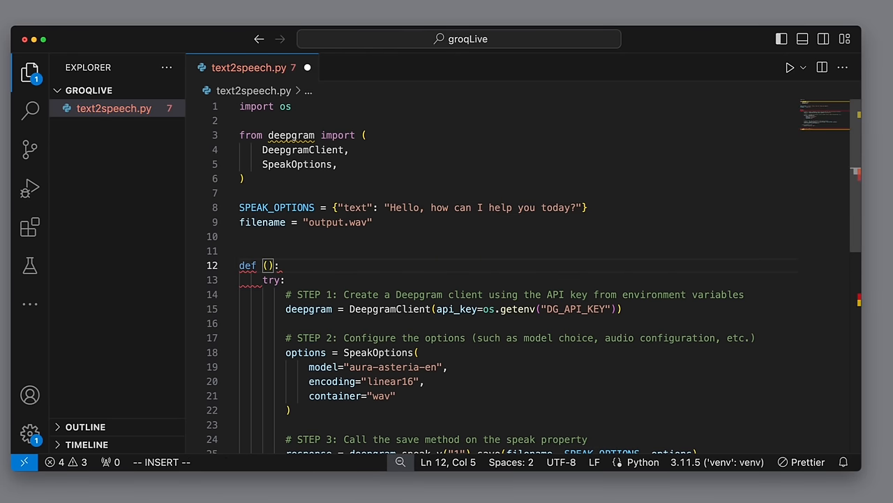
{"action": "type", "text": "text2speech"}
{"action": "key", "text": "Right"}
{"action": "type", "text": "text"}
{"action": "key", "text": "Escape"}
{"action": "key", "text": "k"}
{"action": "key", "text": "k"}
{"action": "key", "text": "k"}
{"action": "key", "text": "d"}
{"action": "key", "text": "d"}
{"action": "key", "text": "j"}
{"action": "key", "text": "j"}
{"action": "key", "text": "j"}
{"action": "key", "text": "p"}
{"action": "key", "text": ">"}
{"action": "key", "text": ">"}
{"action": "key", "text": ">"}
{"action": "key", "text": ">"}
{"action": "key", "text": ">"}
{"action": "key", "text": ">"}
{"action": "key", "text": ">"}
{"action": "key", "text": "w"}
{"action": "key", "text": "w"}
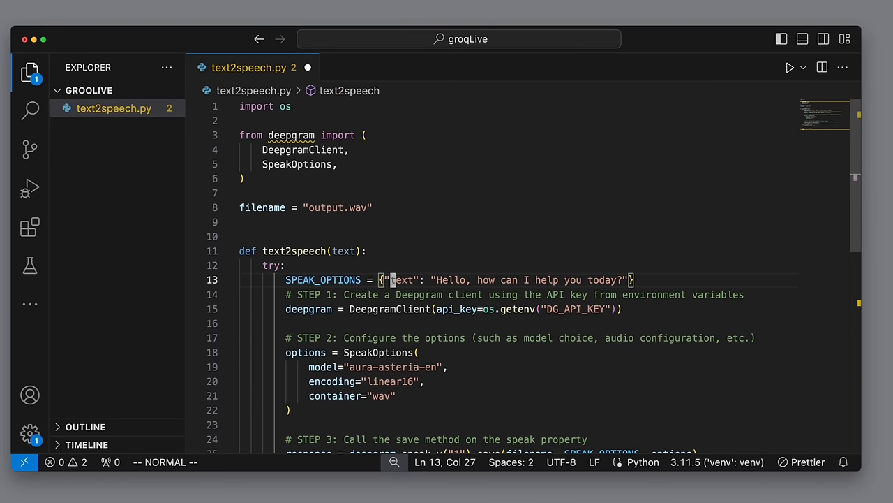
{"action": "key", "text": "w"}
{"action": "key", "text": "w"}
{"action": "key", "text": "w"}
{"action": "type", "text": "dt}"}
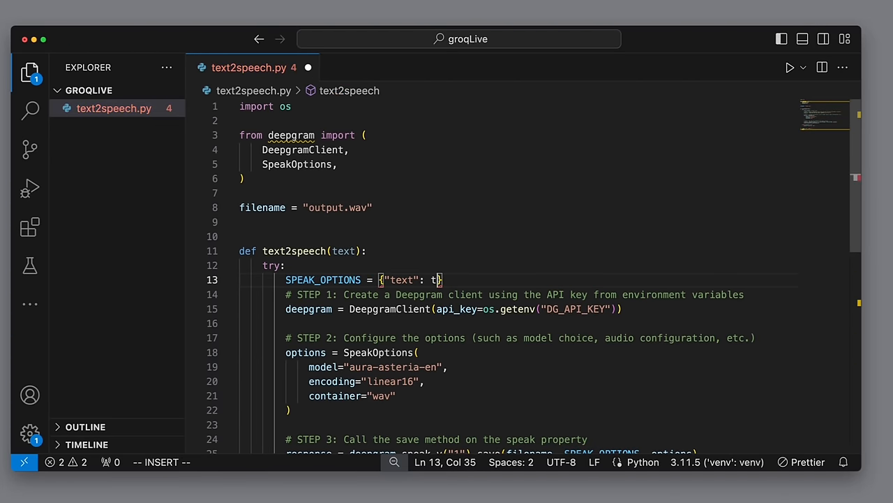
{"action": "type", "text": "itext"}
{"action": "key", "text": "Escape"}
- Delete the STEP comments and make the function return filename, then save
{"action": "key", "text": "j"}
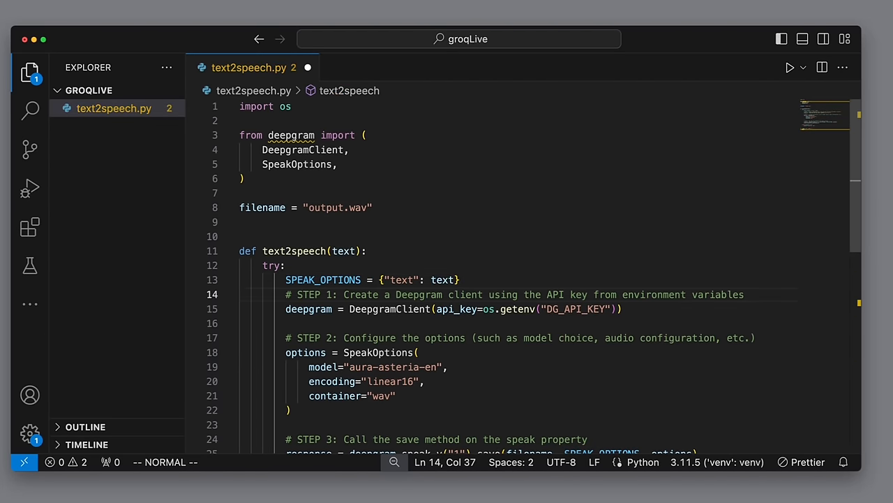
{"action": "key", "text": "d"}
{"action": "key", "text": "d"}
{"action": "key", "text": "j"}
{"action": "key", "text": "j"}
{"action": "key", "text": "d"}
{"action": "key", "text": "d"}
{"action": "key", "text": "j"}
{"action": "key", "text": "j"}
{"action": "key", "text": "j"}
{"action": "key", "text": "d"}
{"action": "key", "text": "d"}
{"action": "key", "text": "j"}
{"action": "key", "text": "j"}
{"action": "key", "text": "j"}
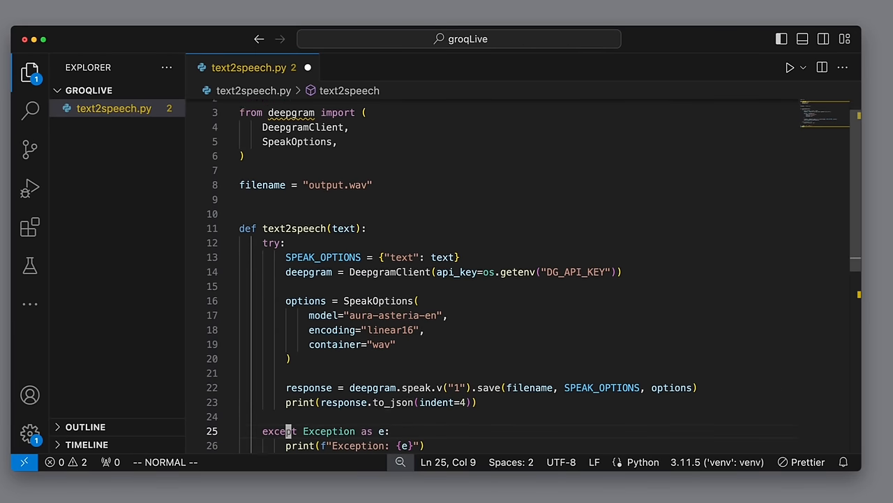
{"action": "key", "text": "k"}
{"action": "key", "text": "k"}
{"action": "key", "text": "c"}
{"action": "key", "text": "c"}
{"action": "type", "text": "return "}
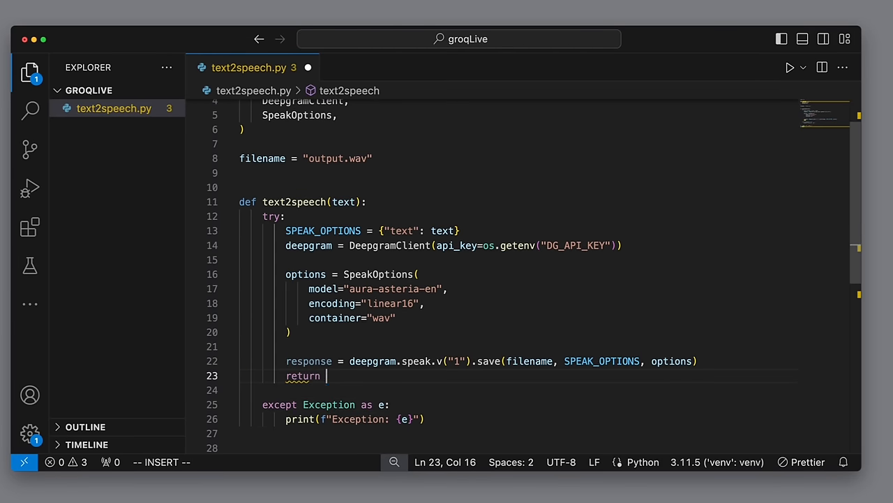
{"action": "type", "text": "filename"}
{"action": "key", "text": "Escape"}
{"action": "key", "text": "j"}
{"action": "key", "text": "j"}
{"action": "key", "text": "j"}
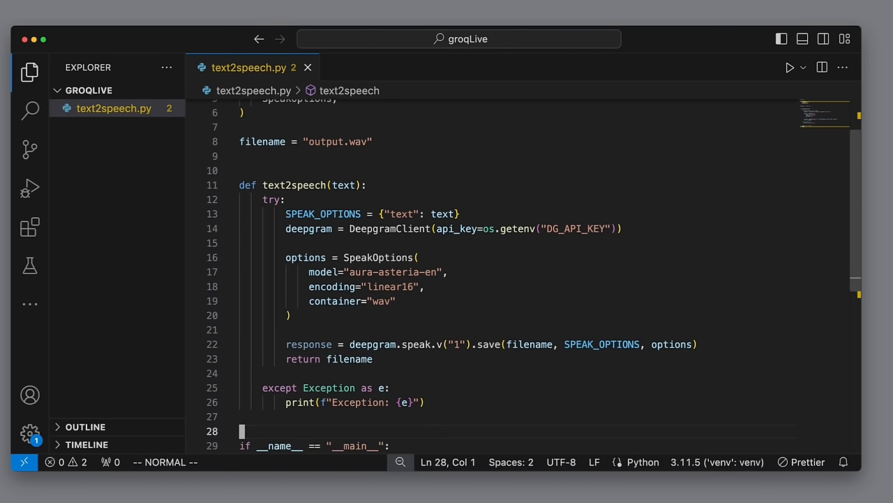
{"action": "key", "text": "ctrl+s"}
- Replace the main() call with a text2speech test call, save, and start python3 -m venv venv
{"action": "key", "text": "j"}
{"action": "key", "text": "j"}
{"action": "type", "text": "bciwtex"}
{"action": "key", "text": "Tab"}
{"action": "key", "text": "Escape"}
{"action": "type", "text": "f(a\"This is a test"}
{"action": "key", "text": "Escape"}
{"action": "key", "text": "ctrl+s"}
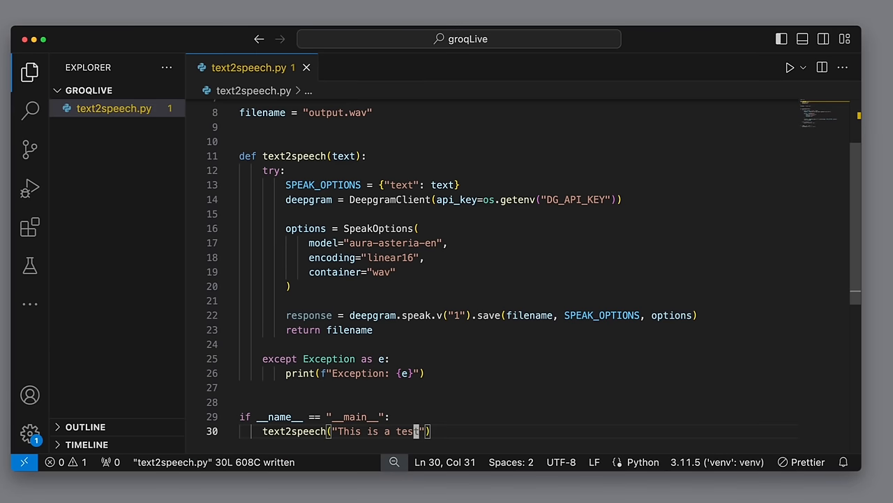
{"action": "key", "text": "ctrl+grave"}
{"action": "type", "text": "thon3 -mvenv venv"}
- Create and activate the venv, clear the terminal and pip install deepgram-sdk
{"action": "key", "text": "Return"}
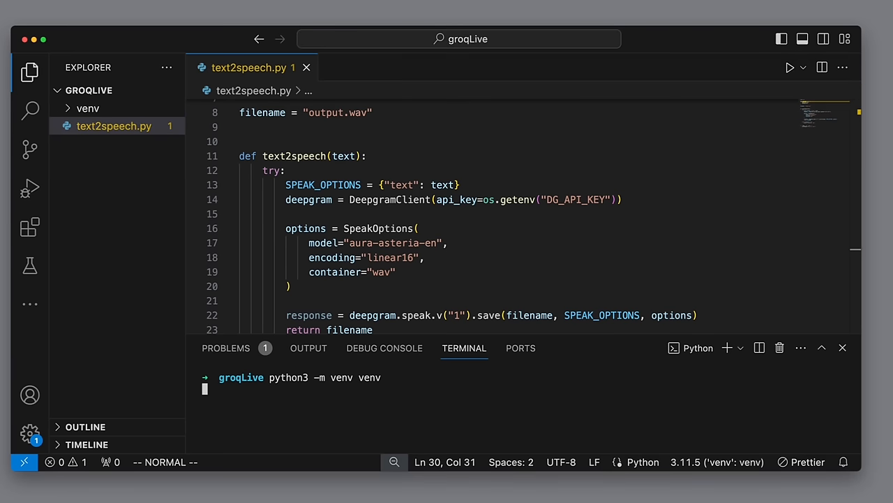
{"action": "type", "text": "source venv/bin/activate"}
{"action": "key", "text": "Return"}
{"action": "type", "text": "clear"}
{"action": "key", "text": "Return"}
{"action": "type", "text": "pip install deep"}
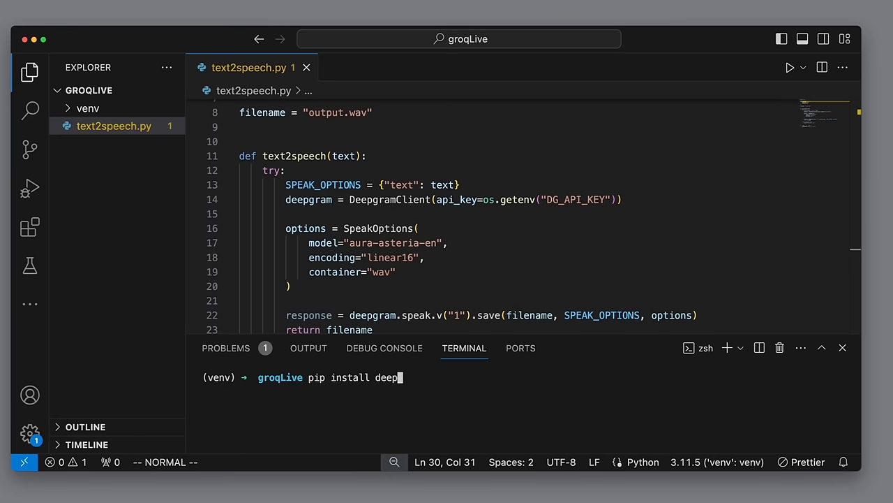
{"action": "type", "text": "gram-sdk"}
{"action": "key", "text": "Return"}
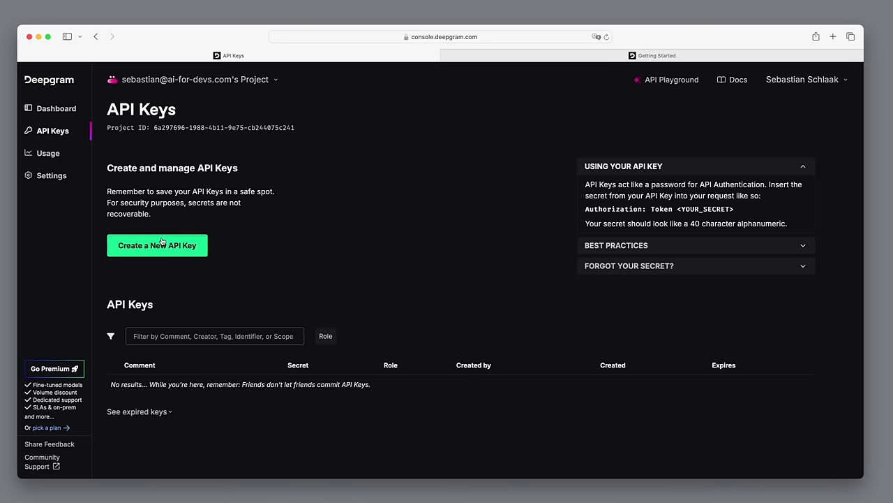
- Create a Member-level API key named testkey, copy its secret and dismiss the dialog
{"action": "left_click", "coordinate": [162, 243]}
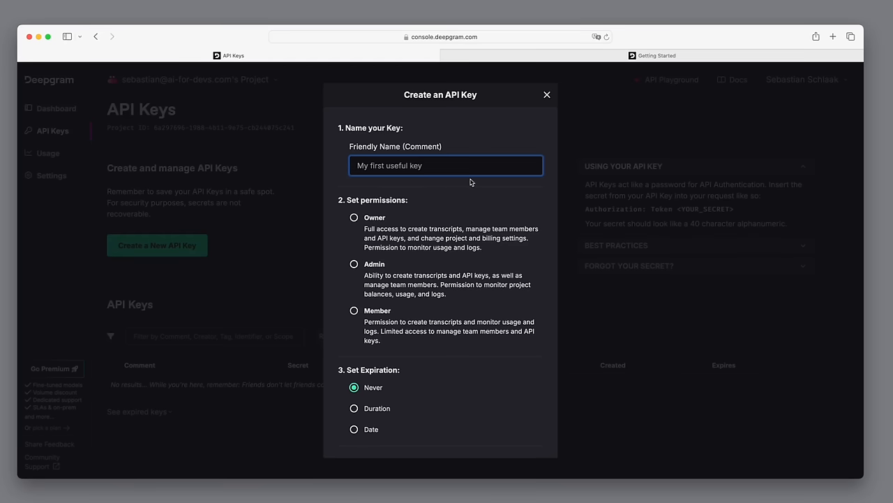
{"action": "type", "text": "testkey"}
{"action": "left_click", "coordinate": [354, 311]}
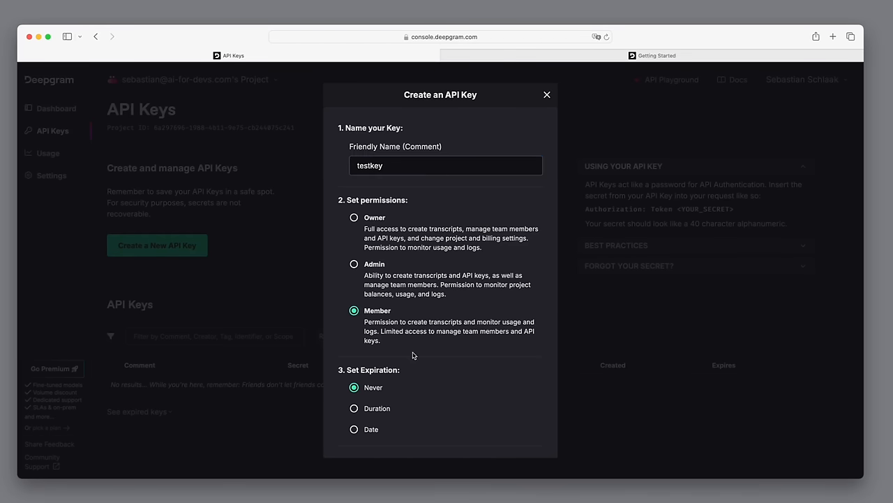
{"action": "scroll", "coordinate": [480, 229], "scroll_direction": "down", "scroll_amount": 3}
{"action": "left_click", "coordinate": [512, 432]}
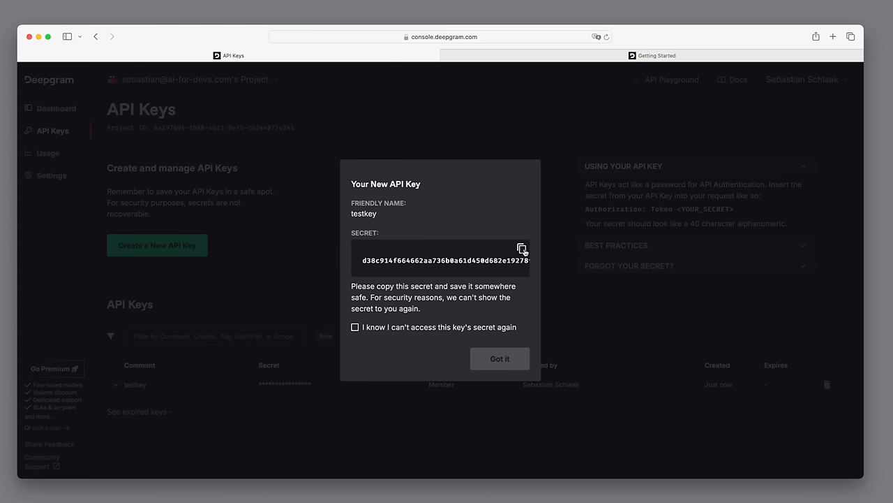
{"action": "left_click", "coordinate": [522, 248]}
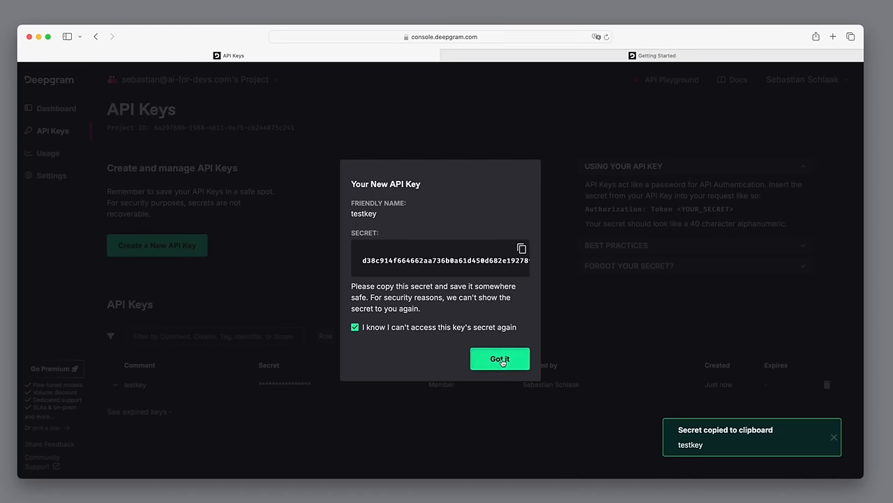
{"action": "left_click", "coordinate": [500, 358]}
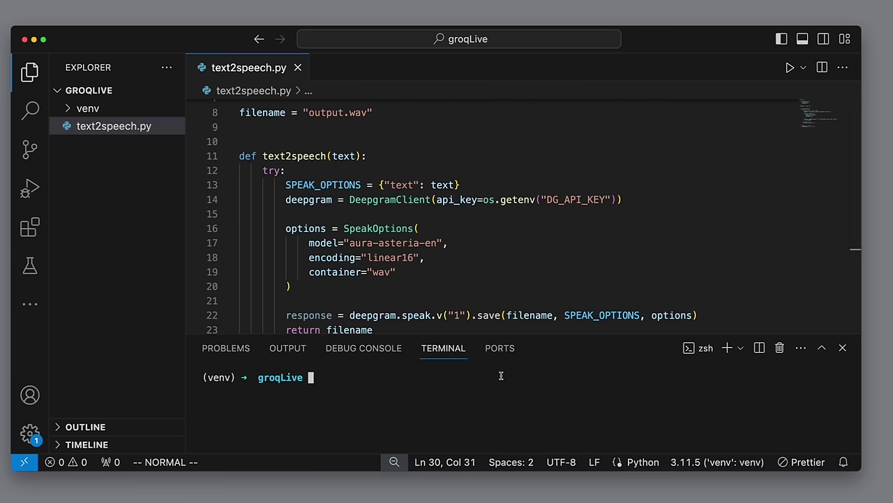
{"action": "type", "text": "export DG_API_KEY="}
- Export the copied key as DG_API_KEY and run python text2speech.py
{"action": "key", "text": "super+v"}
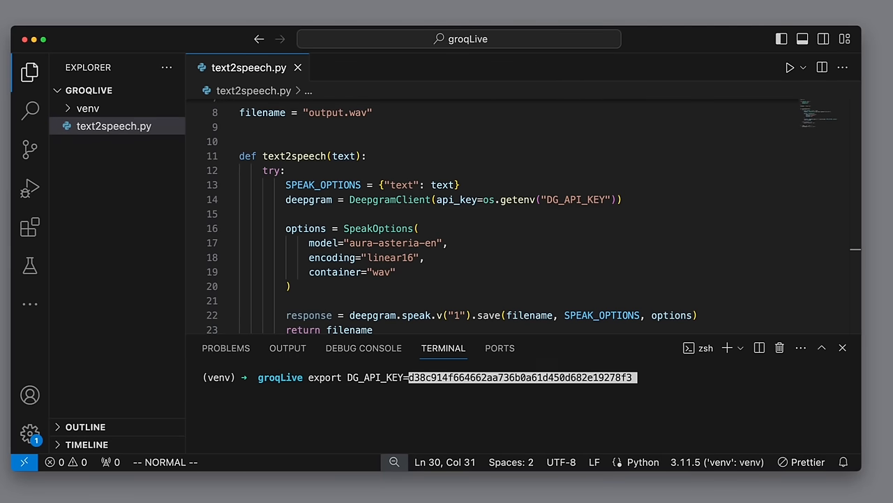
{"action": "key", "text": "Return"}
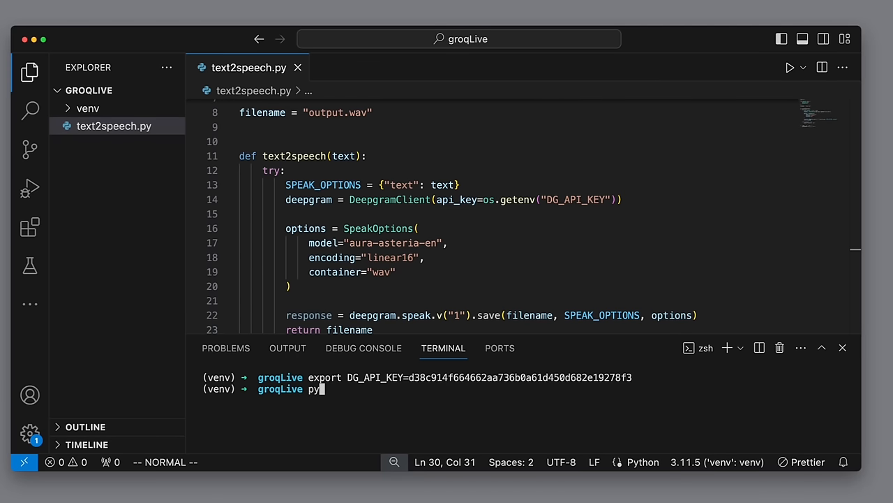
{"action": "key", "text": "Tab"}
{"action": "key", "text": "Return"}
- Play the generated output.wav and close its preview
{"action": "left_click", "coordinate": [114, 143]}
{"action": "left_click", "coordinate": [102, 126]}
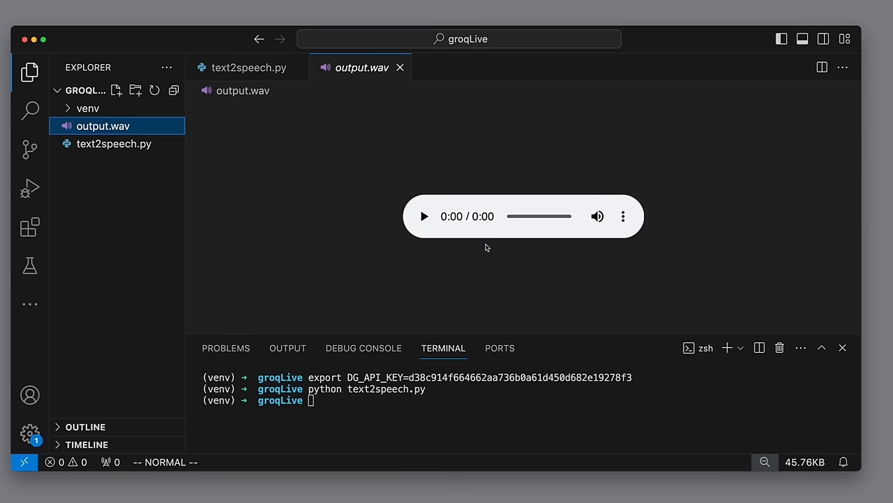
{"action": "left_click", "coordinate": [423, 217]}
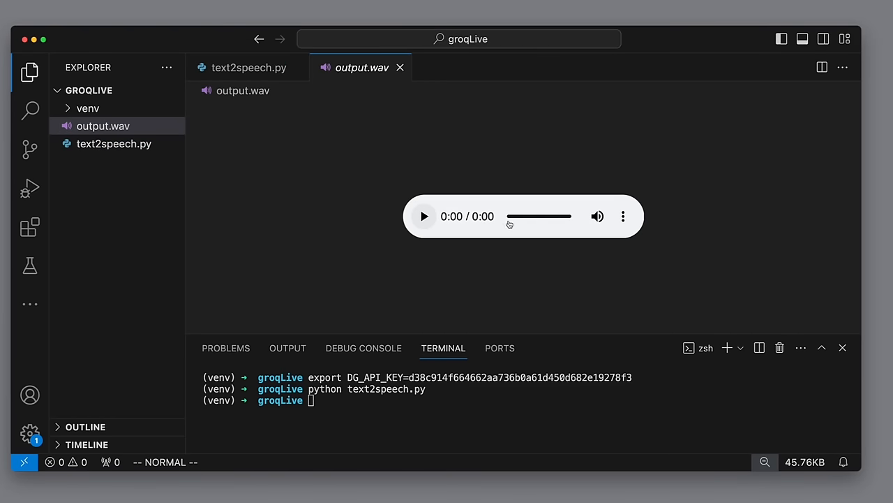
{"action": "left_click", "coordinate": [399, 69]}
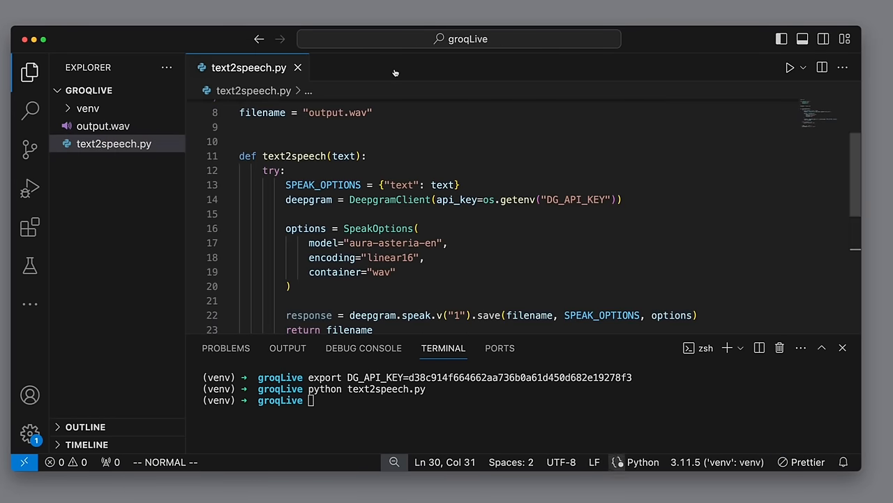
- Create an empty speech2text.py and go to Deepgram's Pre-Recorded speech-to-text docs
{"action": "right_click", "coordinate": [111, 213]}
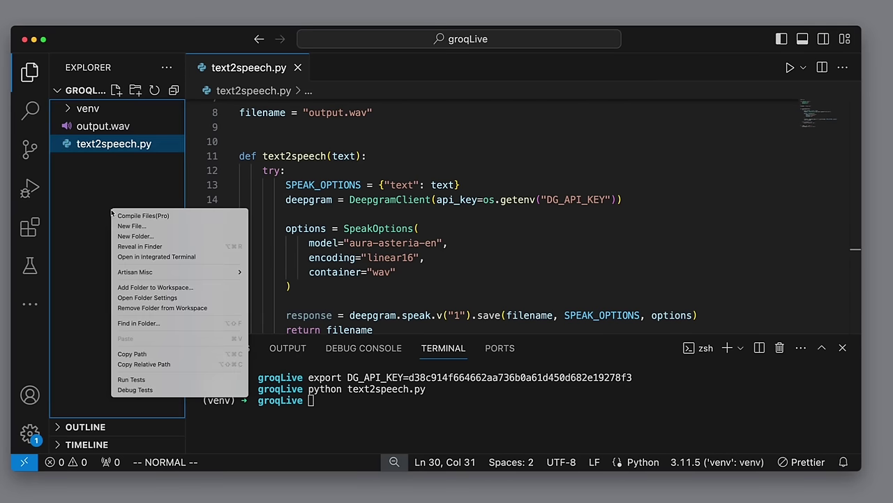
{"action": "left_click", "coordinate": [192, 231]}
{"action": "type", "text": "speech2text.py"}
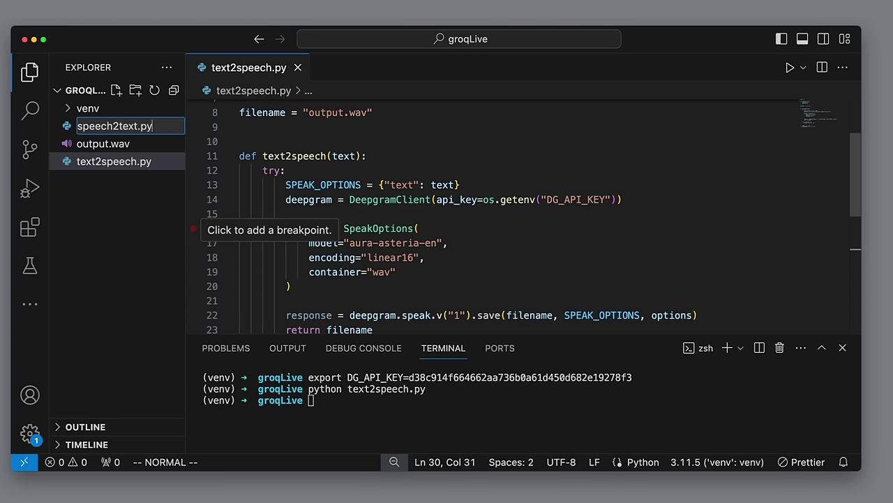
{"action": "key", "text": "Return"}
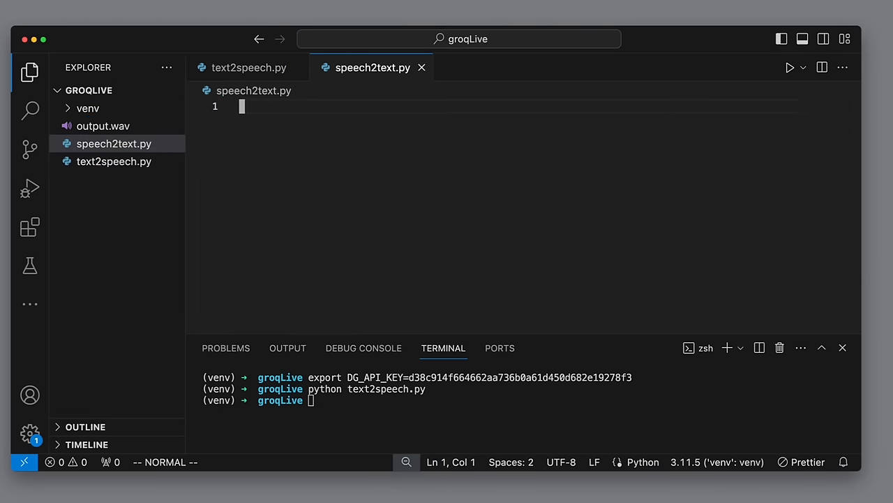
{"action": "key", "text": "super+Tab"}
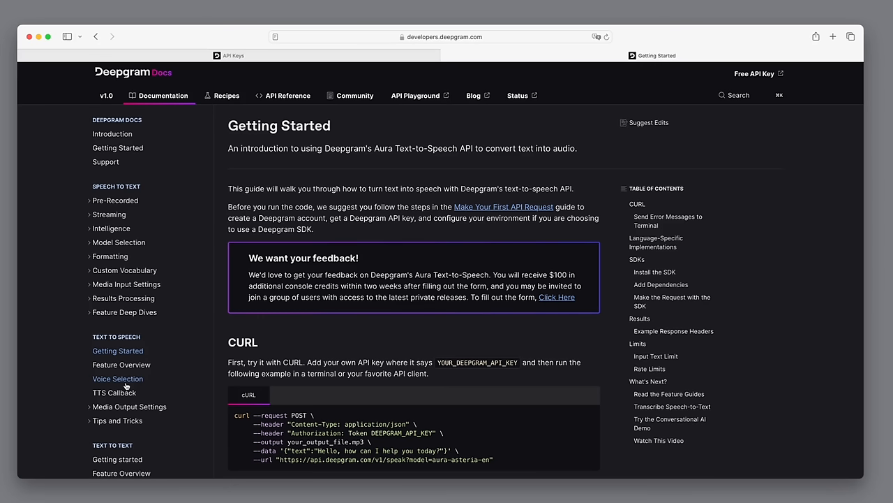
{"action": "left_click", "coordinate": [115, 200]}
{"action": "scroll", "coordinate": [428, 314], "scroll_direction": "down", "scroll_amount": 15}
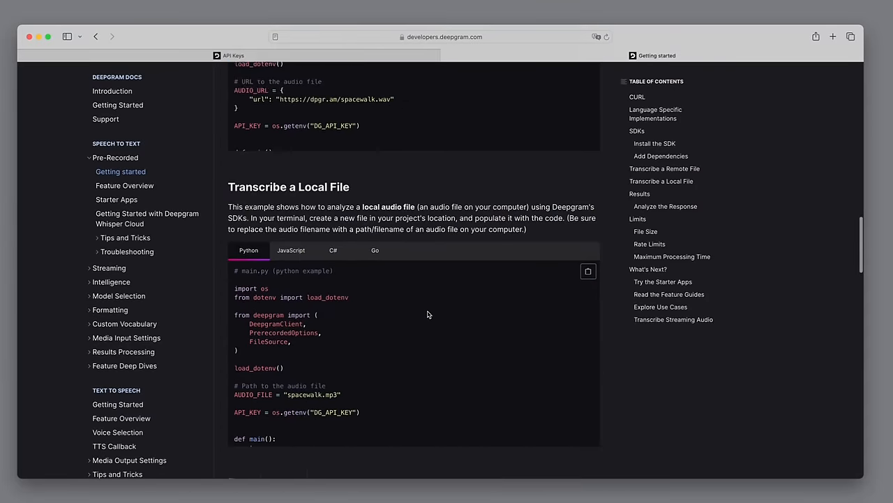
{"action": "scroll", "coordinate": [428, 314], "scroll_direction": "down", "scroll_amount": 2}
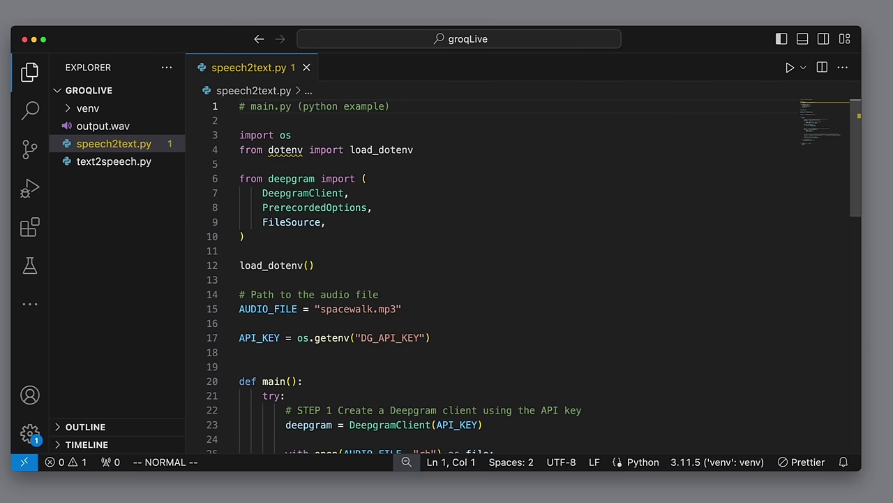
{"action": "type", "text": "dddd"}
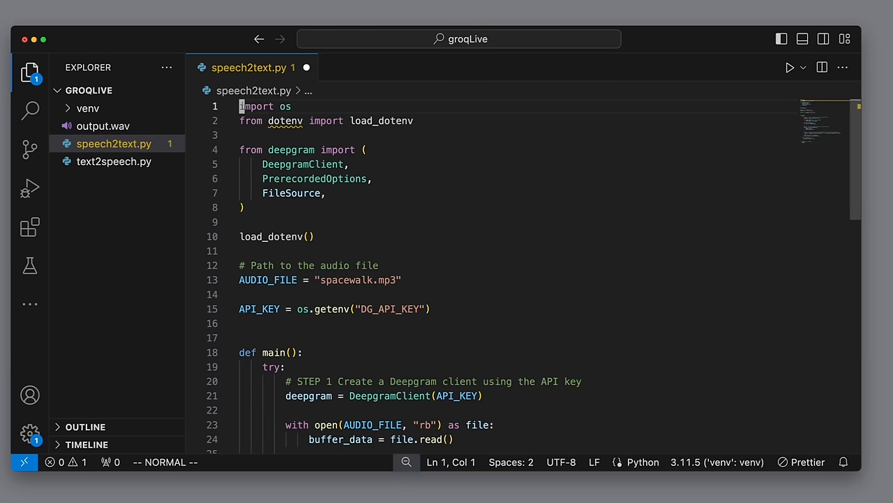
{"action": "type", "text": "jdd"}
- Drop the dotenv lines, set AUDIO_FILE to "pizza.wav", save, and drag pizza.wav into the project
{"action": "key", "text": "j"}
{"action": "key", "text": "j"}
{"action": "key", "text": "j"}
{"action": "key", "text": "j"}
{"action": "key", "text": "j"}
{"action": "type", "text": "jdddddd"}
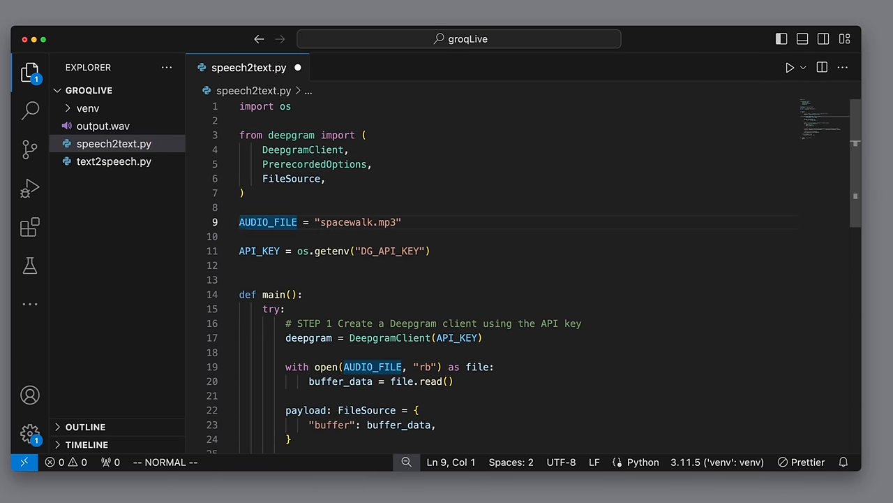
{"action": "type", "text": "wwl"}
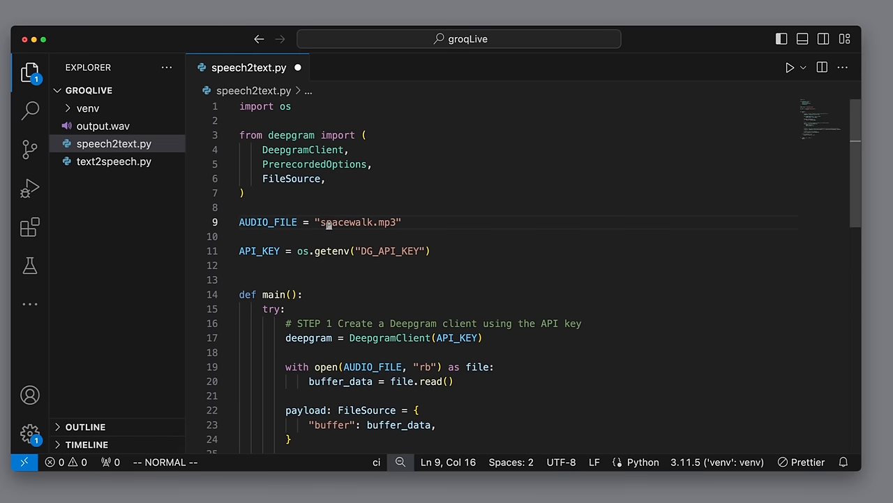
{"action": "type", "text": "\"pizza."}
{"action": "type", "text": "wav"}
{"action": "key", "text": "Escape"}
{"action": "type", "text": ":w"}
{"action": "key", "text": "Return"}
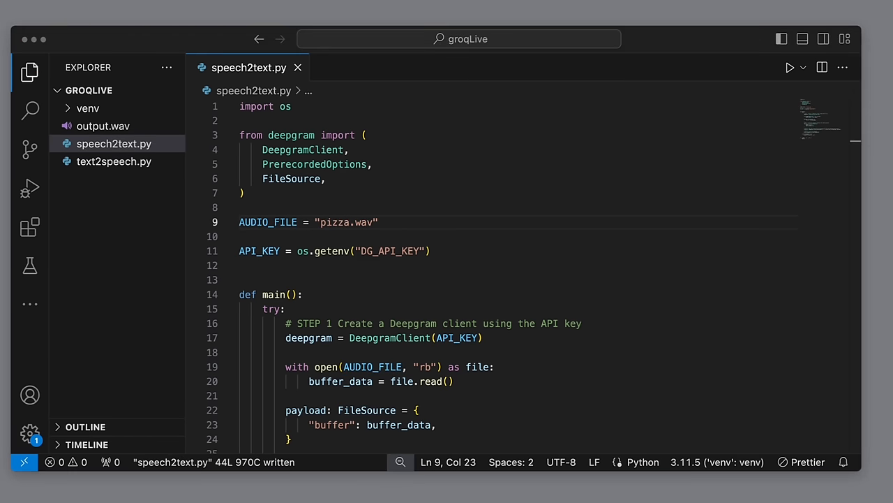
{"action": "left_click_drag", "start_coordinate": [446, 488], "coordinate": [143, 314]}
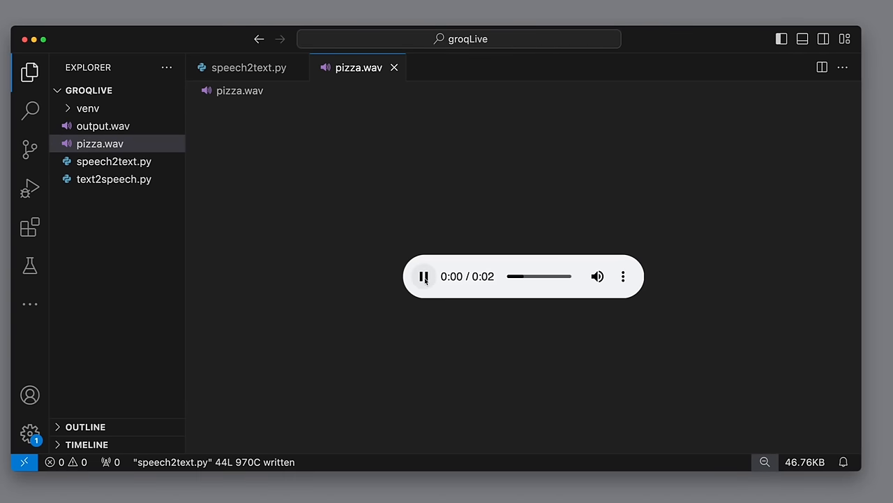
{"action": "left_click", "coordinate": [395, 68]}
{"action": "scroll", "coordinate": [451, 226], "scroll_direction": "down", "scroll_amount": 3}
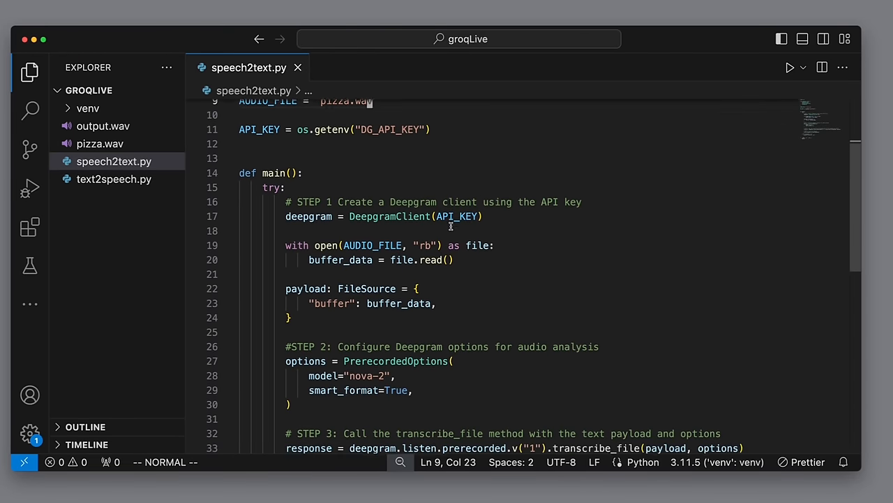
{"action": "scroll", "coordinate": [451, 226], "scroll_direction": "down", "scroll_amount": 3}
{"action": "scroll", "coordinate": [451, 226], "scroll_direction": "down", "scroll_amount": 1}
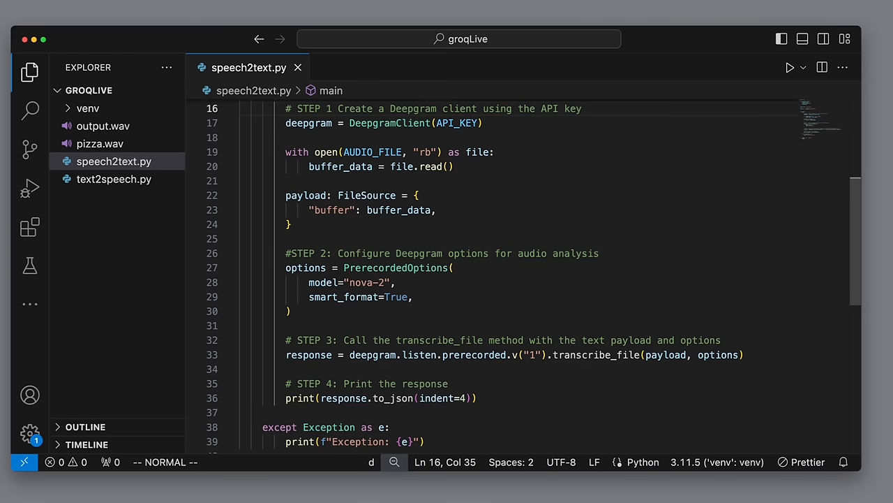
- Delete the STEP comment lines from the transcription code
{"action": "key", "text": "d"}
{"action": "key", "text": "j"}
{"action": "key", "text": "j"}
{"action": "key", "text": "j"}
{"action": "key", "text": "j"}
{"action": "key", "text": "j"}
{"action": "key", "text": "j"}
{"action": "key", "text": "d"}
{"action": "key", "text": "d"}
{"action": "key", "text": "j"}
{"action": "key", "text": "j"}
{"action": "key", "text": "j"}
{"action": "key", "text": "d"}
{"action": "key", "text": "d"}
{"action": "key", "text": "j"}
{"action": "key", "text": "j"}
{"action": "key", "text": "d"}
{"action": "key", "text": "d"}
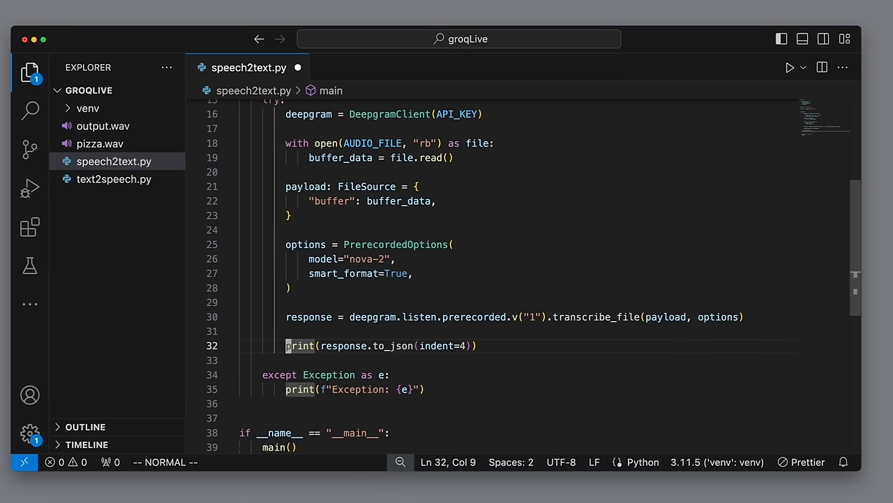
- Replace the print with extracting and returning the transcript, then save
{"action": "key", "text": "ctrl+r"}
{"action": "key", "text": "ctrl+r"}
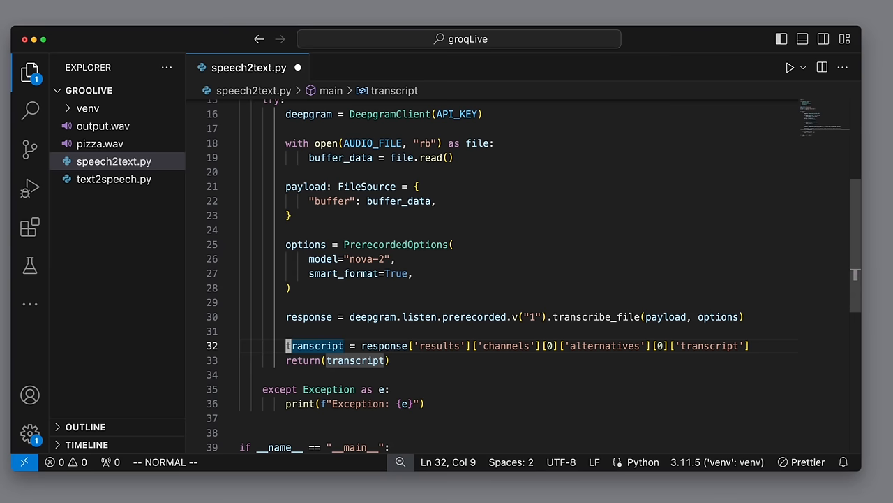
{"action": "key", "text": "j"}
{"action": "key", "text": "O"}
{"action": "key", "text": "Escape"}
{"action": "key", "text": "j"}
{"action": "key", "text": "ctrl+s"}
{"action": "key", "text": "ctrl+s"}
- Rename main to speech2text(audio_file), open audio_file instead of AUDIO_FILE, remove the constant and save
{"action": "key", "text": "{"}
{"action": "key", "text": "{"}
{"action": "key", "text": "{"}
{"action": "key", "text": "{"}
{"action": "type", "text": "jwviwcspeech2text"}
{"action": "key", "text": "Escape"}
{"action": "type", "text": "aaudio_file"}
{"action": "key", "text": "Escape"}
{"action": "type", "text": "4jwwviwcaudio_file"}
{"action": "key", "text": "Escape"}
{"action": "key", "text": "k"}
{"action": "key", "text": "k"}
{"action": "key", "text": "k"}
{"action": "key", "text": "k"}
{"action": "key", "text": "k"}
{"action": "key", "text": "k"}
{"action": "key", "text": "k"}
{"action": "key", "text": "k"}
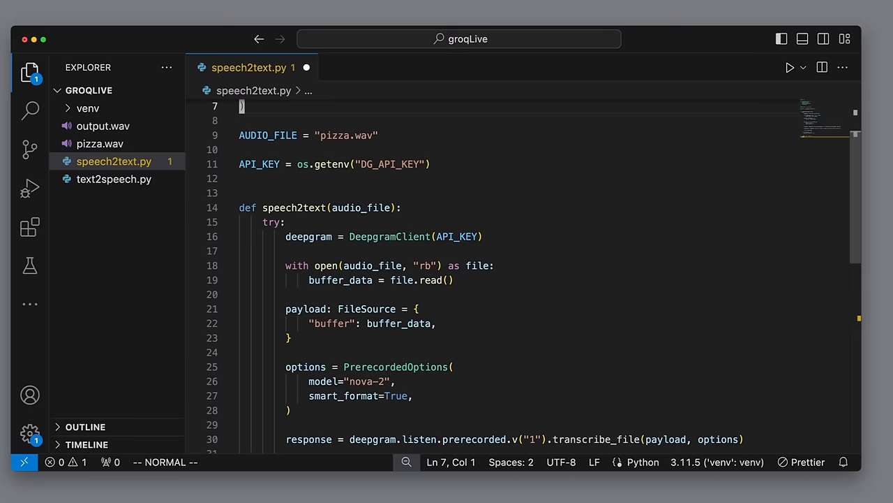
{"action": "type", "text": "jdddd"}
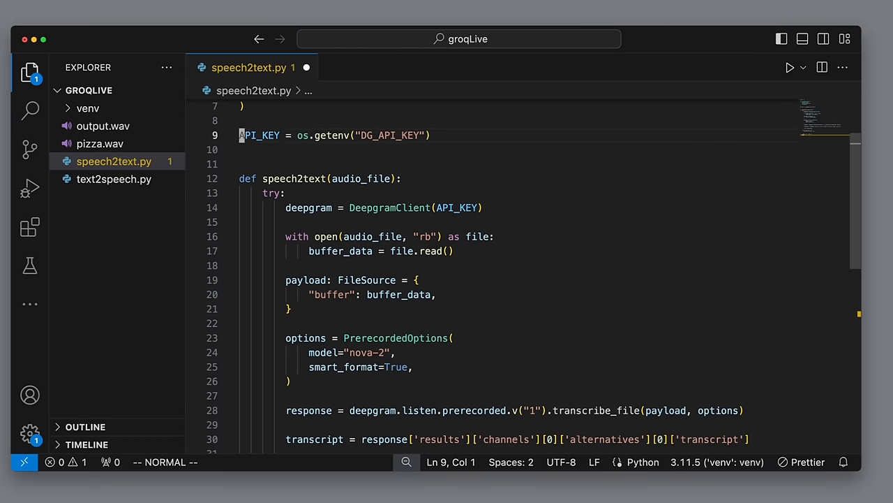
{"action": "type", "text": "jdd:w"}
{"action": "key", "text": "Return"}
- Change the __main__ call to speech2text("pizza.wav"), save and run python speech2text.py
{"action": "key", "text": "shift+g"}
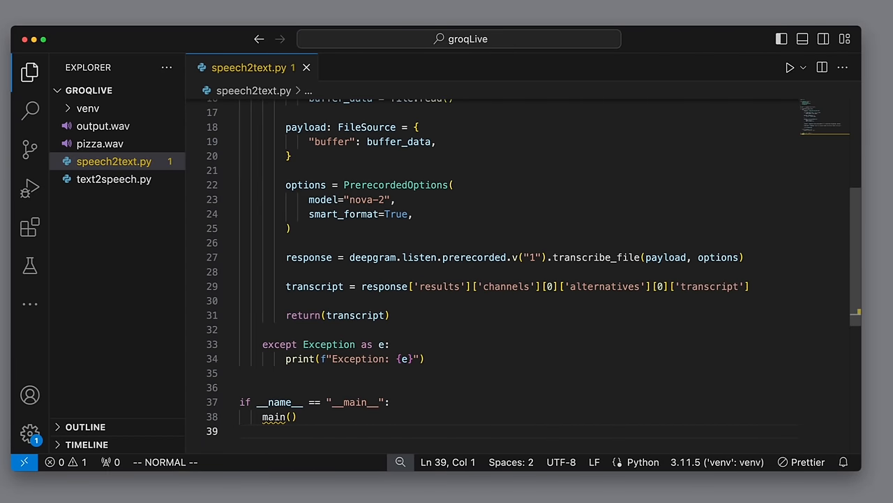
{"action": "type", "text": "kwciwsp"}
{"action": "key", "text": "Tab"}
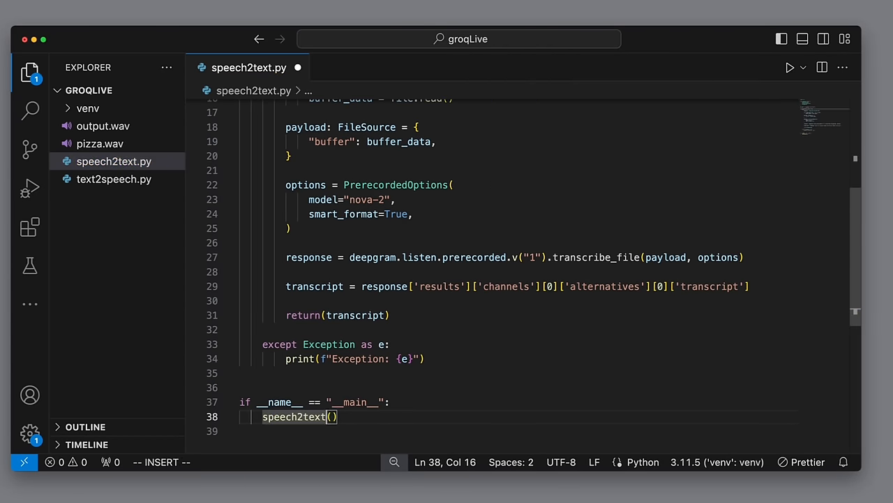
{"action": "key", "text": "Escape"}
{"action": "type", "text": "i\"pizza.wav"}
{"action": "key", "text": "Escape"}
{"action": "type", "text": ":w"}
{"action": "key", "text": "Return"}
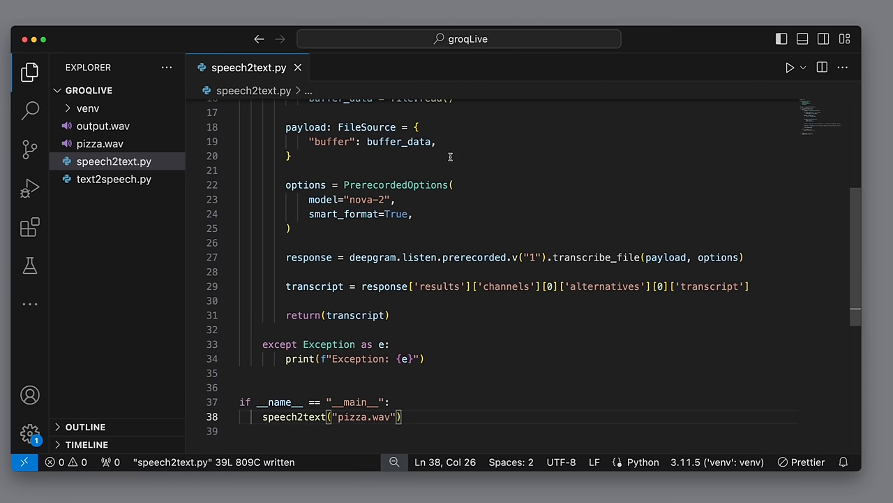
{"action": "key", "text": "ctrl+grave"}
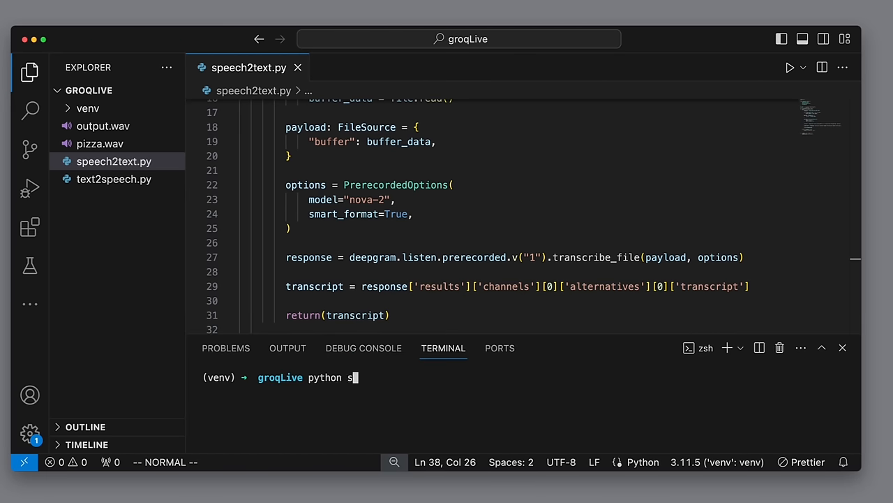
{"action": "type", "text": "peech2text.py"}
{"action": "key", "text": "Return"}
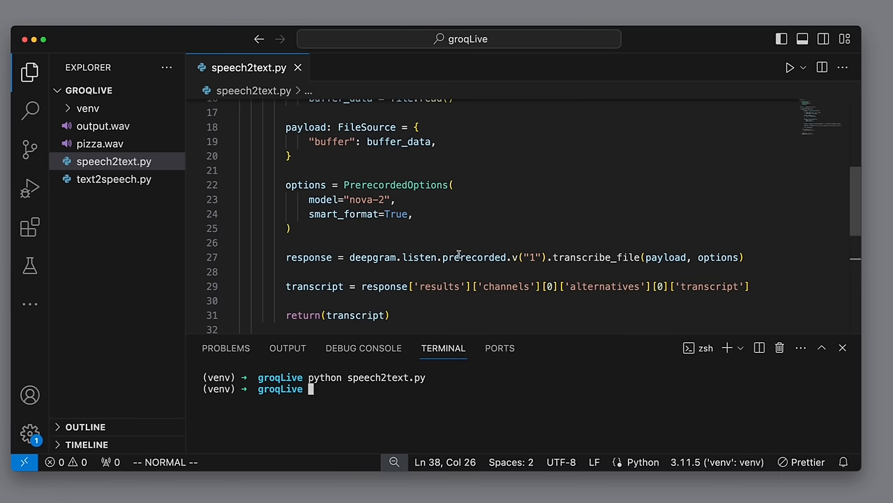
{"action": "scroll", "coordinate": [459, 253], "scroll_direction": "down", "scroll_amount": 2}
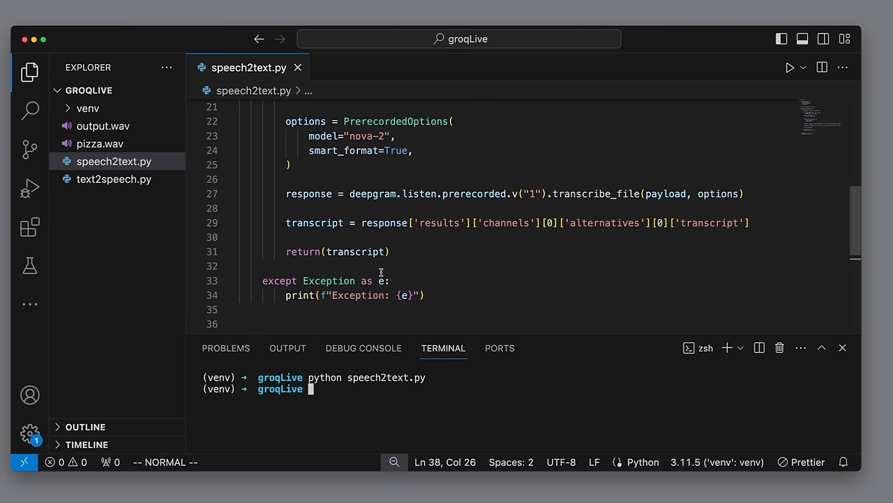
{"action": "scroll", "coordinate": [382, 272], "scroll_direction": "down", "scroll_amount": 3}
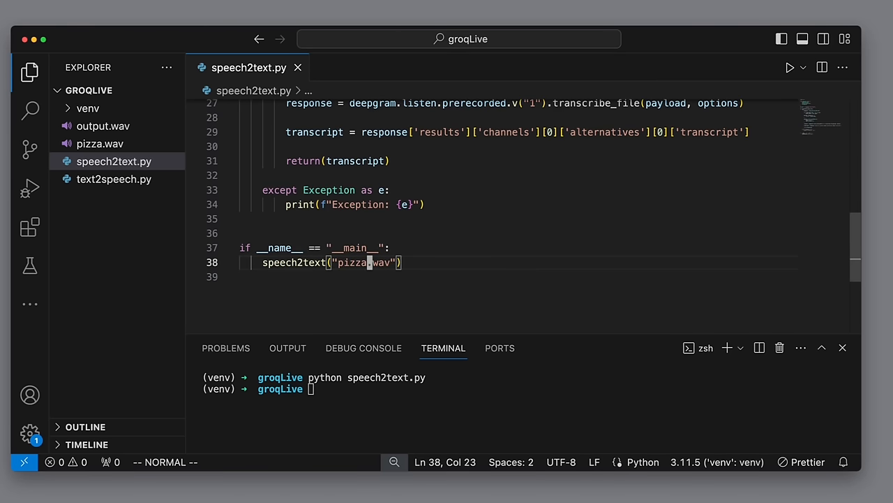
- Wrap the call in print(...), save and rerun to show the pizza.wav transcript
{"action": "key", "text": "b"}
{"action": "key", "text": "b"}
{"action": "type", "text": "iprint"}
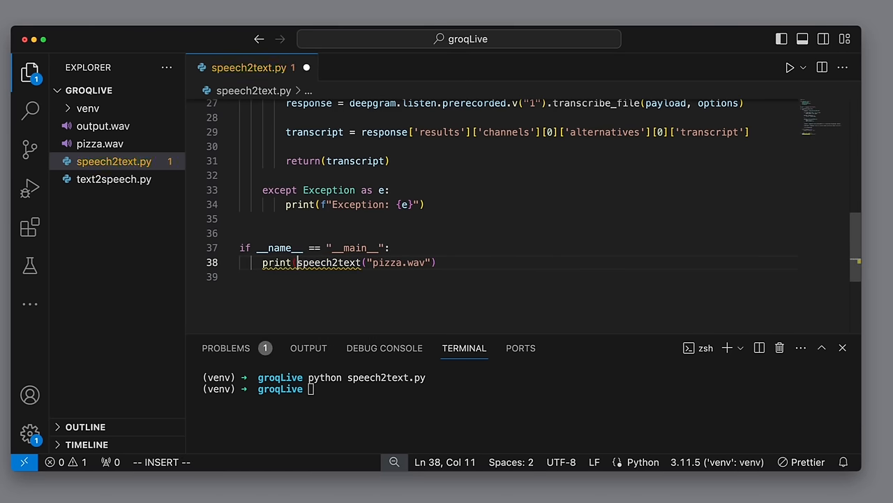
{"action": "key", "text": "BackSpace"}
{"action": "type", "text": "("}
{"action": "key", "text": "Escape"}
{"action": "key", "text": "shift+a"}
{"action": "type", "text": ")"}
{"action": "key", "text": "Escape"}
{"action": "type", "text": ":w"}
{"action": "key", "text": "Return"}
{"action": "left_click", "coordinate": [427, 411]}
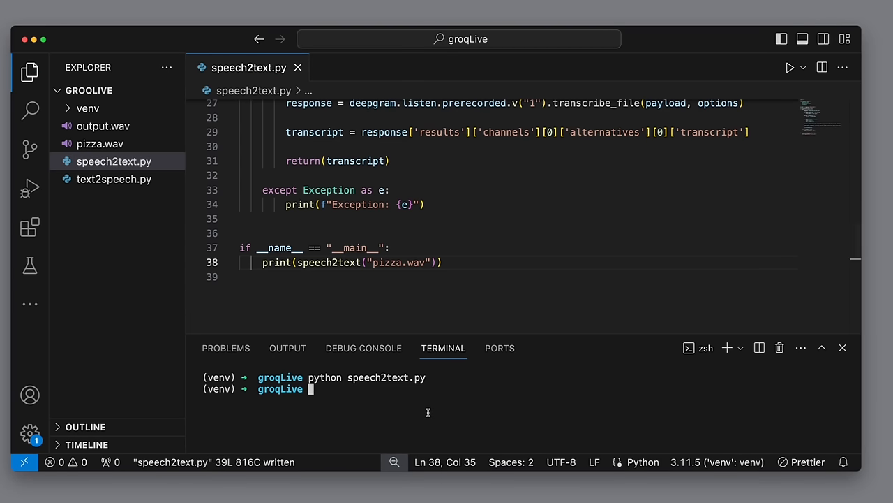
{"action": "key", "text": "Up"}
{"action": "key", "text": "Return"}
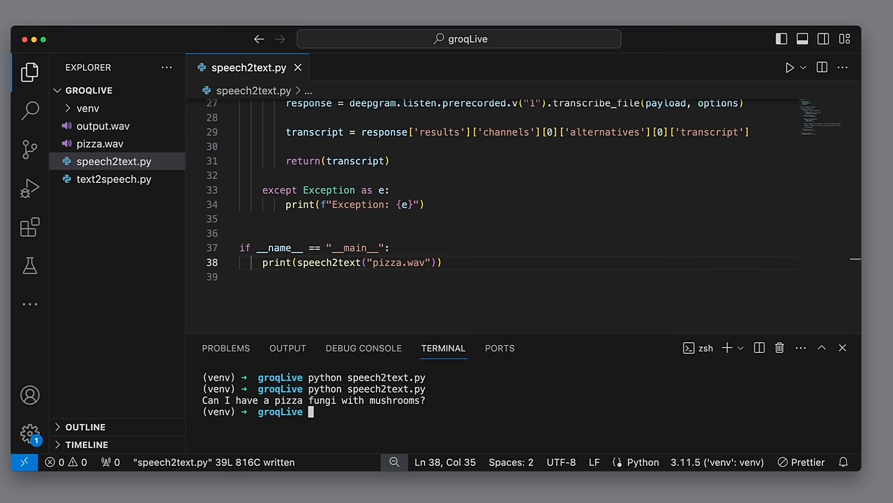
- Create app.py importing Flask, request, send_file and render_template from flask, and save
{"action": "left_click", "coordinate": [842, 347]}
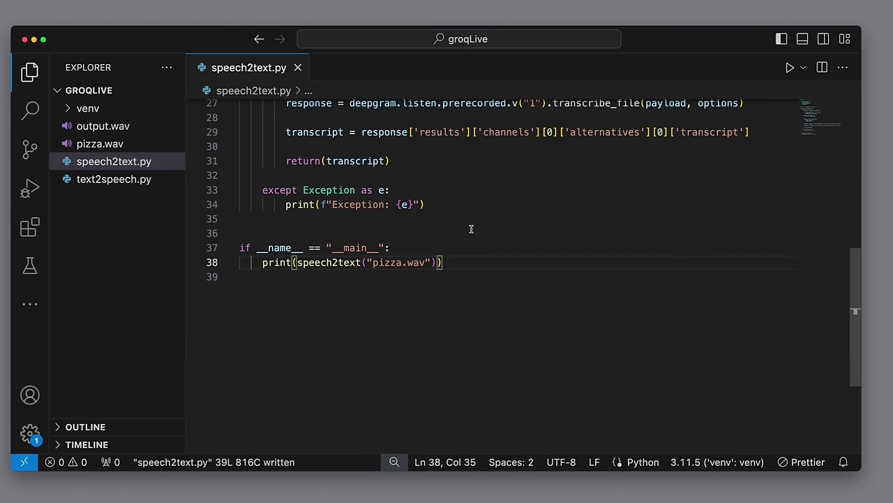
{"action": "right_click", "coordinate": [133, 211]}
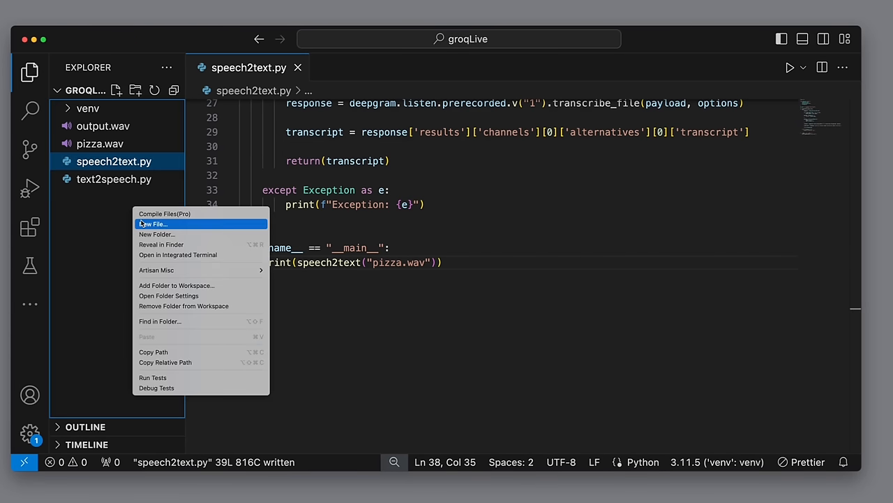
{"action": "left_click", "coordinate": [150, 222]}
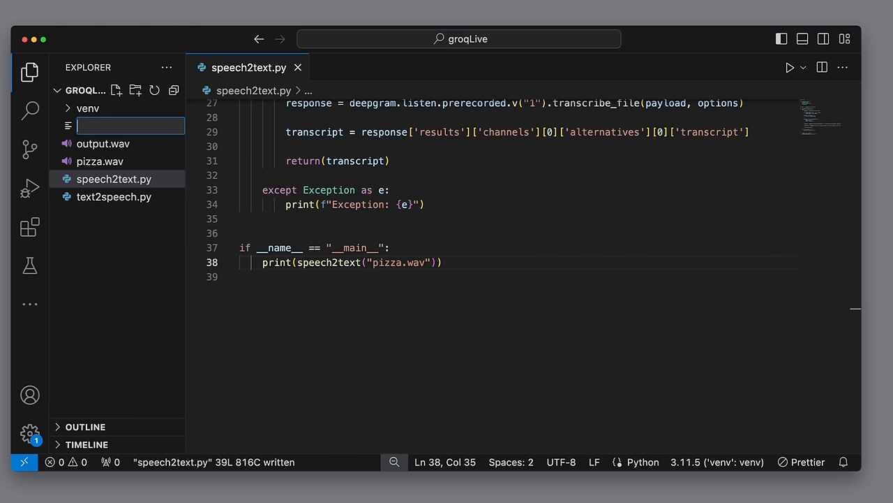
{"action": "key", "text": "Return"}
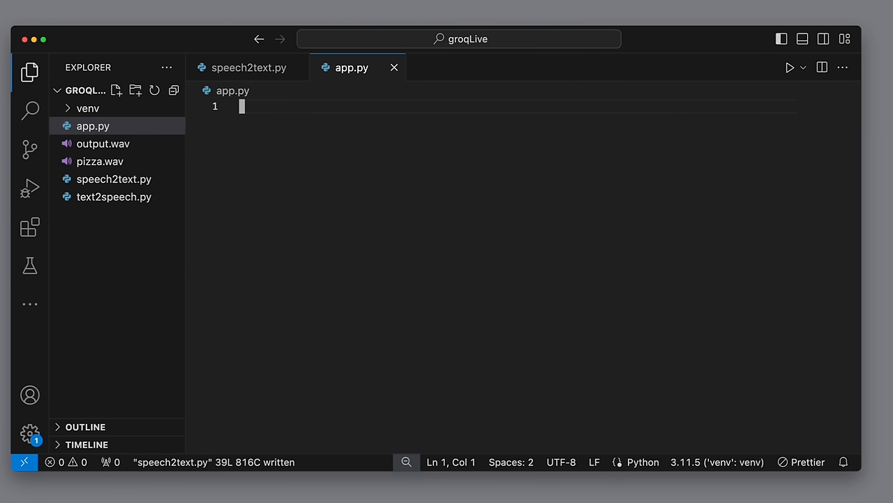
{"action": "type", "text": "from flask"}
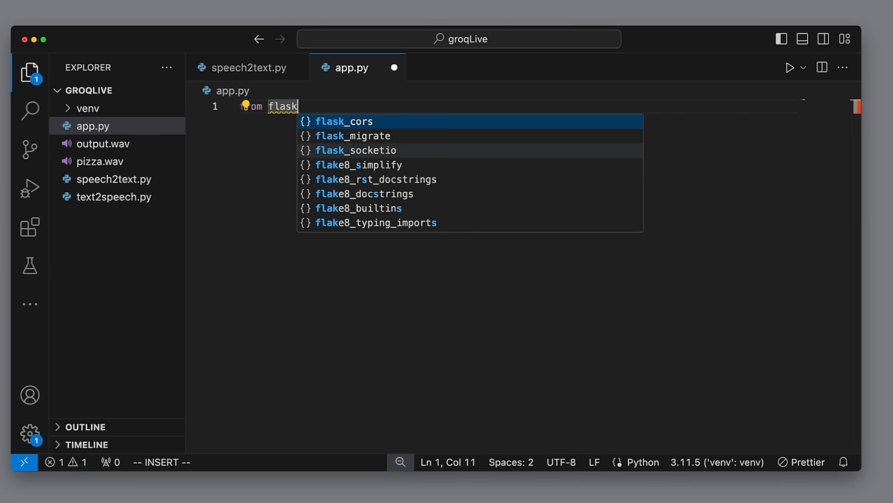
{"action": "type", "text": " import F"}
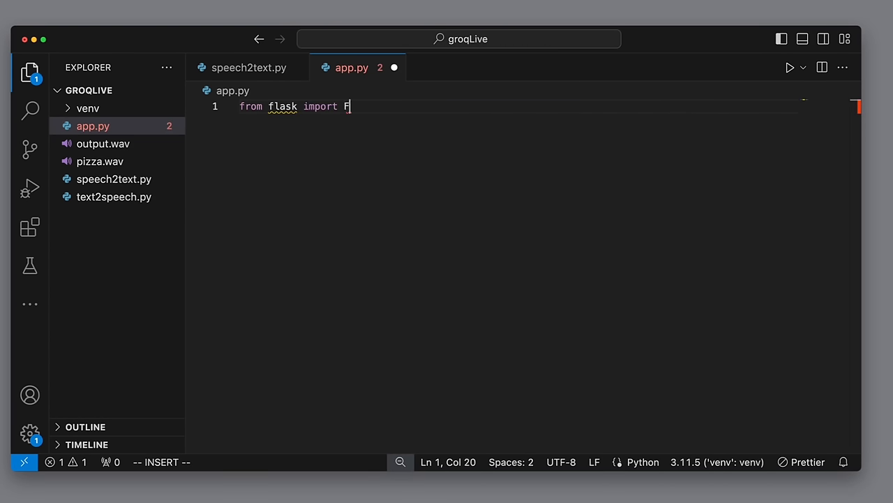
{"action": "type", "text": "lask, request, sen"}
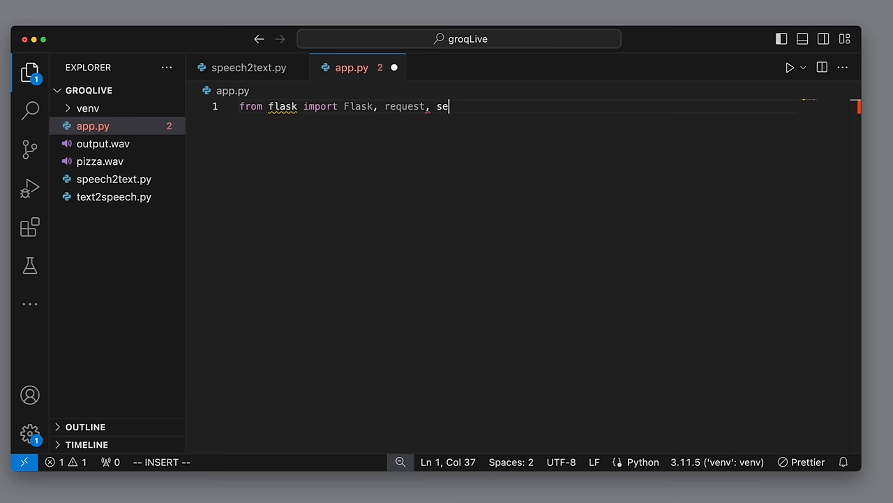
{"action": "type", "text": "d_file, render_tem"}
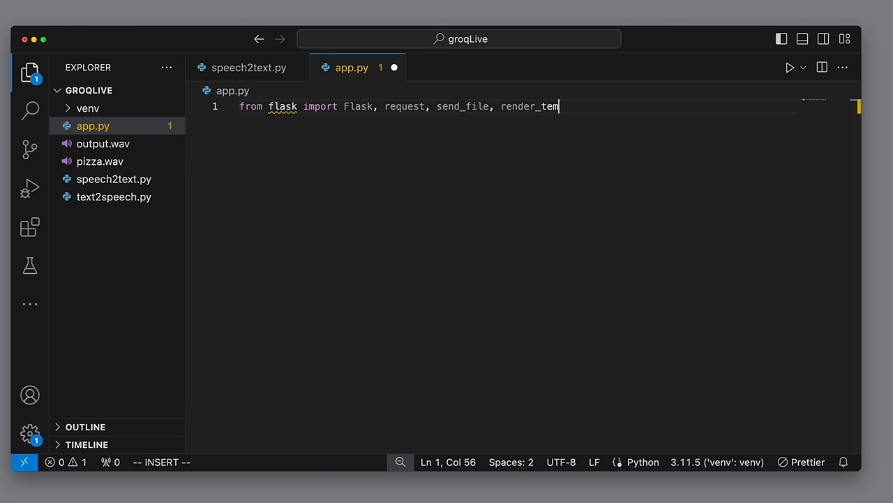
{"action": "type", "text": "plate"}
{"action": "key", "text": "Escape"}
{"action": "type", "text": ":w"}
{"action": "key", "text": "Return"}
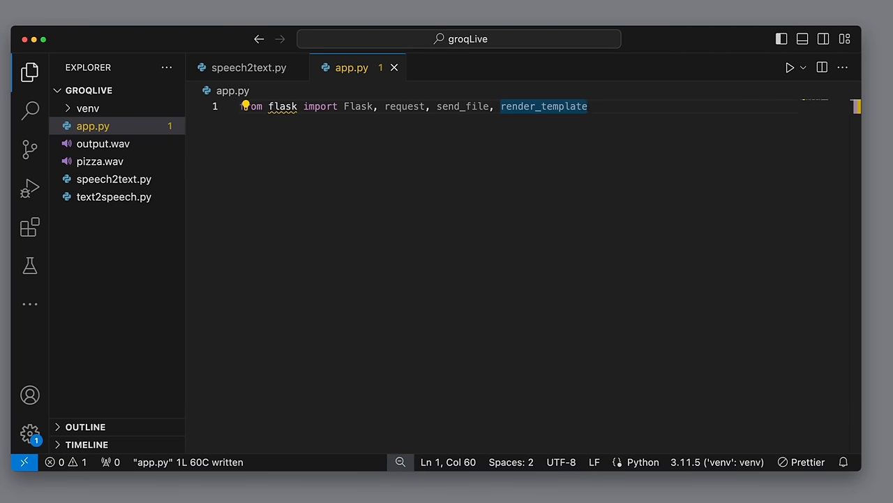
- Run pip install flask in a new terminal and close the panel
{"action": "key", "text": "ctrl+shift+grave"}
{"action": "type", "text": "pip install flask"}
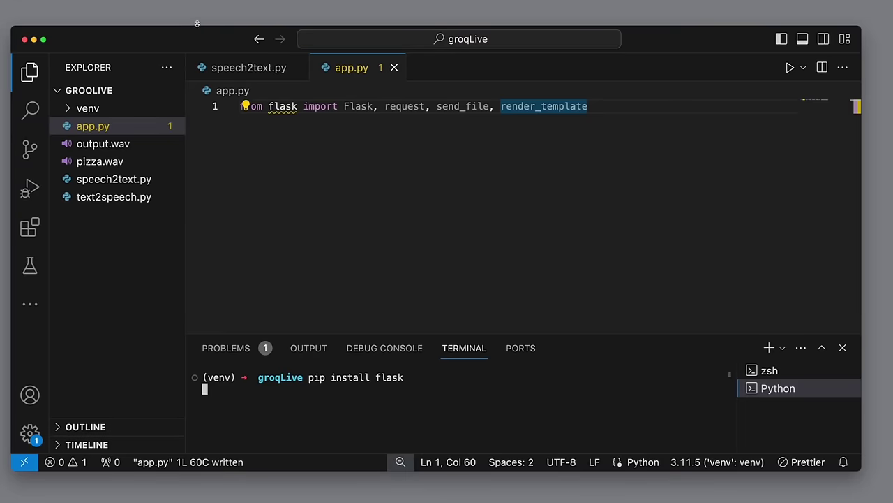
{"action": "key", "text": "Return"}
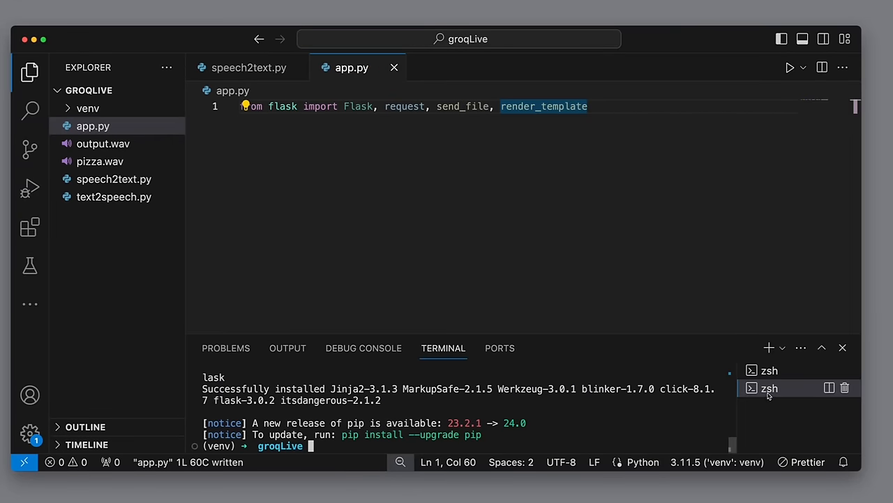
{"action": "left_click", "coordinate": [843, 347]}
- Add imports for tempfile, text2speech and speech2text to app.py
{"action": "left_click", "coordinate": [474, 106]}
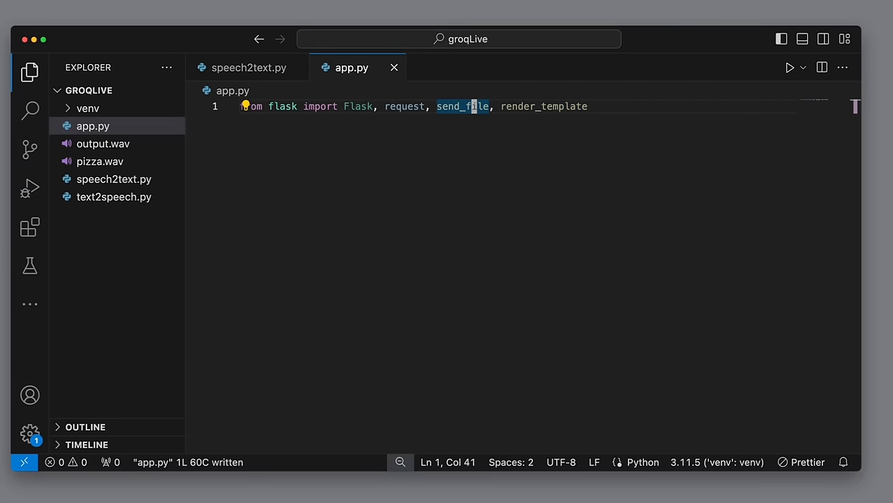
{"action": "type", "text": "o"}
{"action": "type", "text": "import tem"}
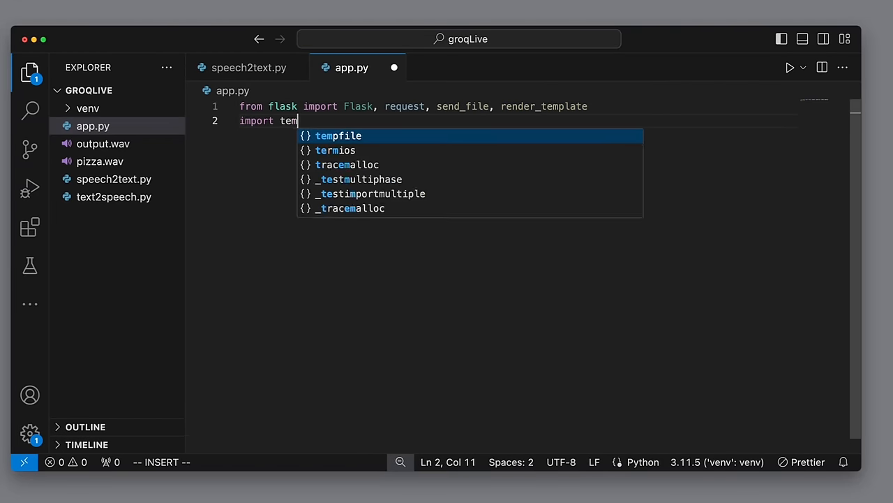
{"action": "type", "text": "pfile"}
{"action": "key", "text": "Return"}
{"action": "type", "text": "from tes"}
{"action": "key", "text": "Down"}
{"action": "key", "text": "Tab"}
{"action": "type", "text": "impor"}
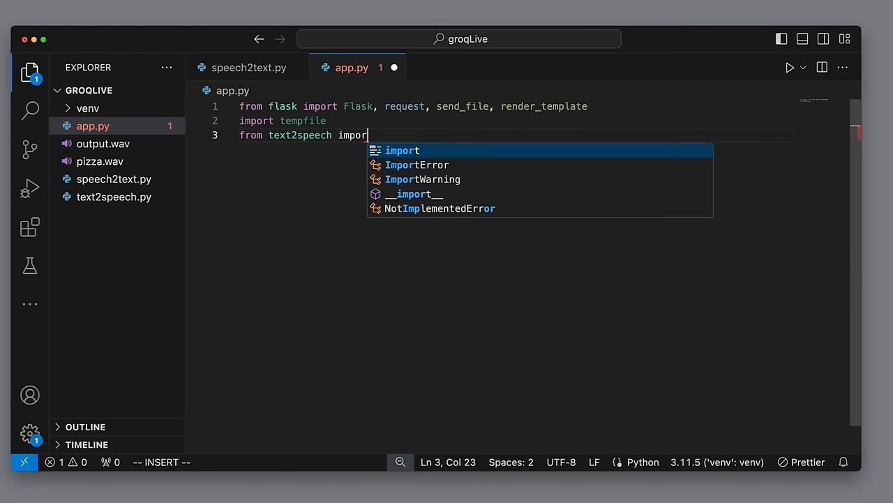
{"action": "type", "text": "t te"}
{"action": "key", "text": "Tab"}
{"action": "key", "text": "Return"}
{"action": "type", "text": "from spe"}
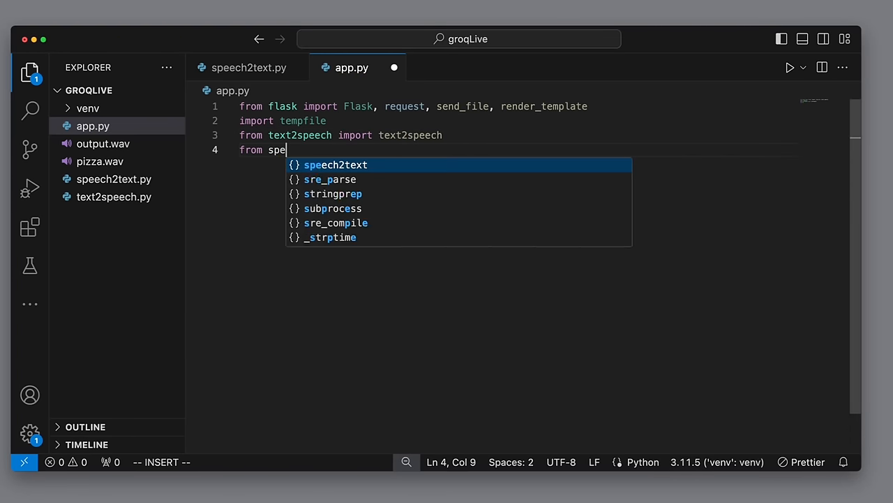
{"action": "key", "text": "Tab"}
{"action": "type", "text": "import spe"}
{"action": "key", "text": "Tab"}
{"action": "key", "text": "Return"}
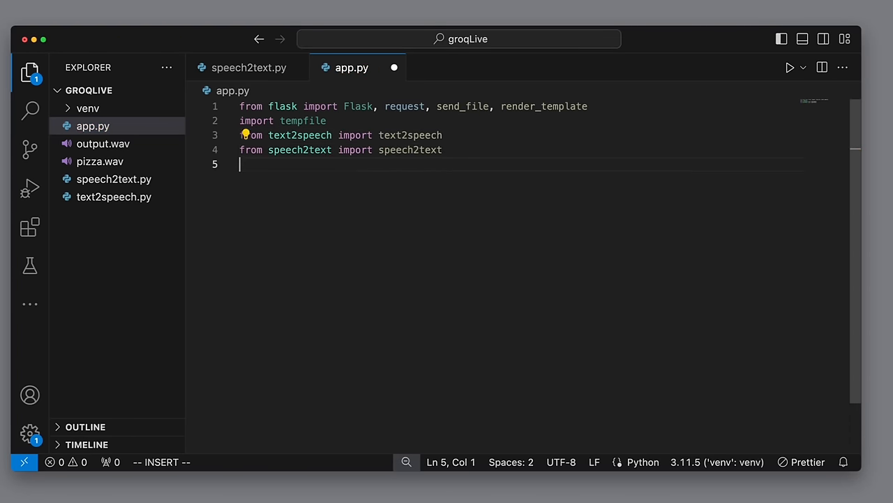
- Define app = Flask(__name__) and a "/" route index() returning render_template("index.html"), then save
{"action": "key", "text": "Return"}
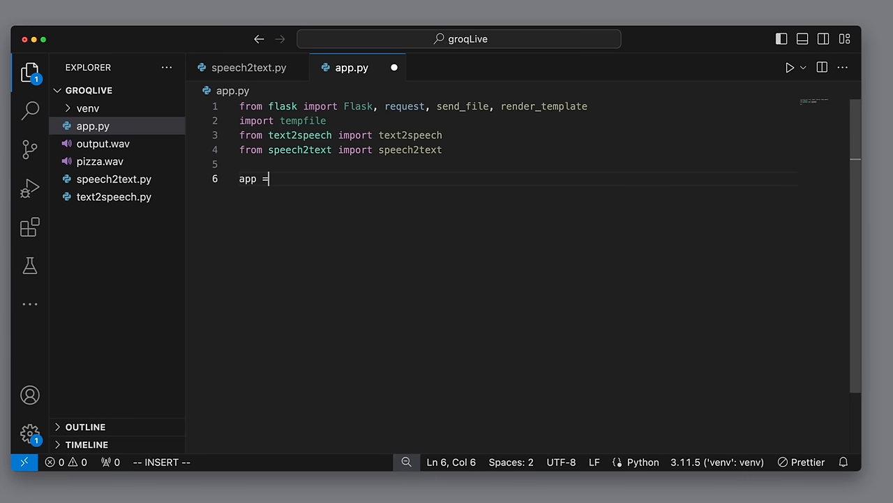
{"action": "type", "text": "Flask"}
{"action": "type", "text": "(__name__"}
{"action": "key", "text": "Escape"}
{"action": "key", "text": "o"}
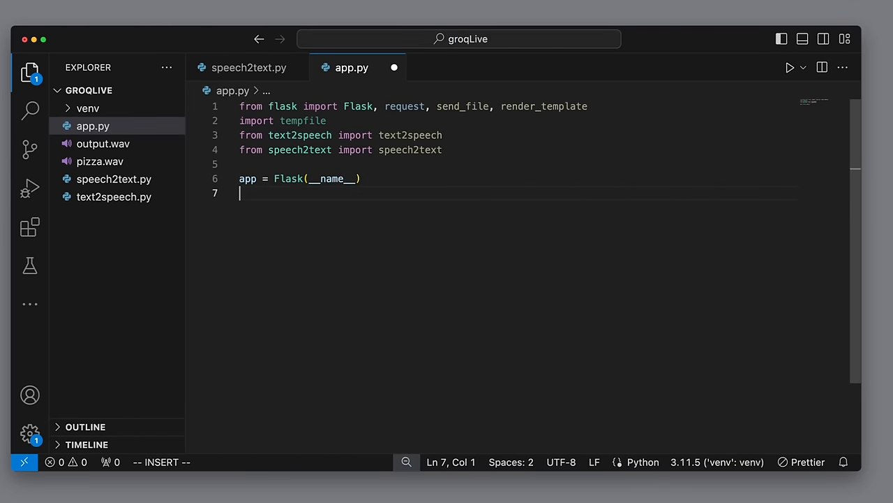
{"action": "key", "text": "Return"}
{"action": "type", "text": "@app.route"}
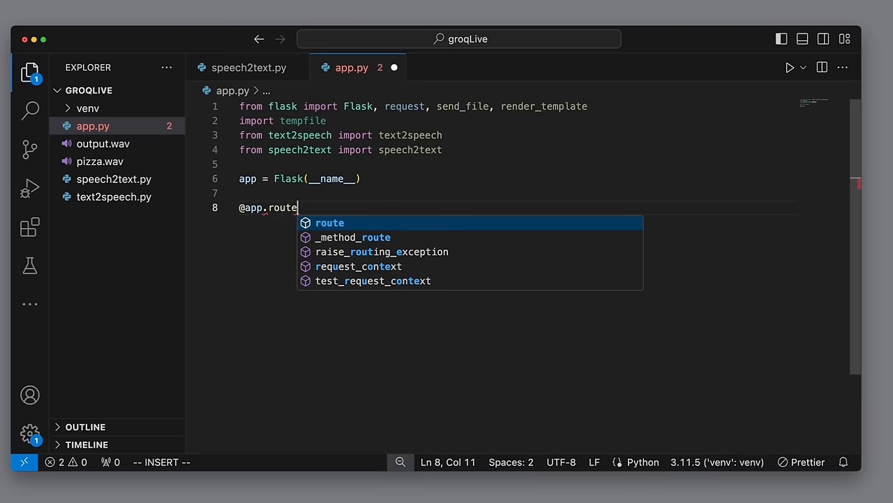
{"action": "type", "text": "(\"/\")"}
{"action": "key", "text": "Escape"}
{"action": "type", "text": "odef index():"}
{"action": "key", "text": "Return"}
{"action": "type", "text": "return render_template(\""}
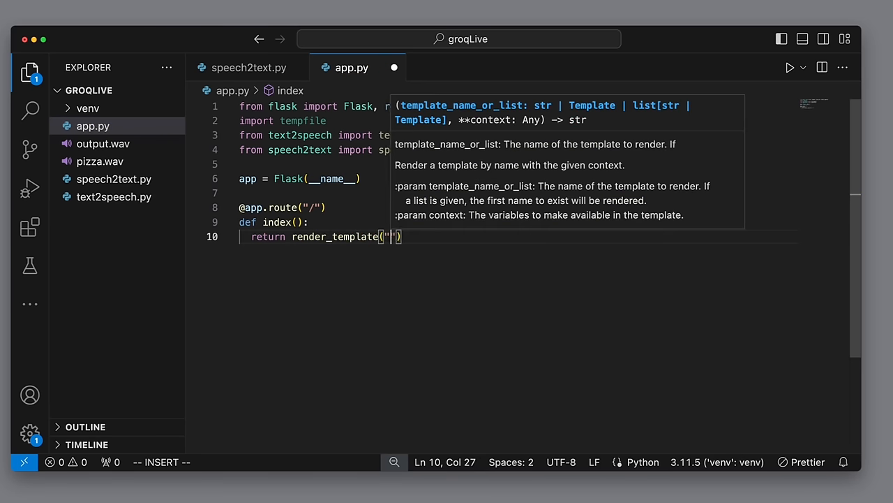
{"action": "type", "text": "index.html\")"}
{"action": "key", "text": "Escape"}
{"action": "type", "text": ":w"}
{"action": "key", "text": "Return"}
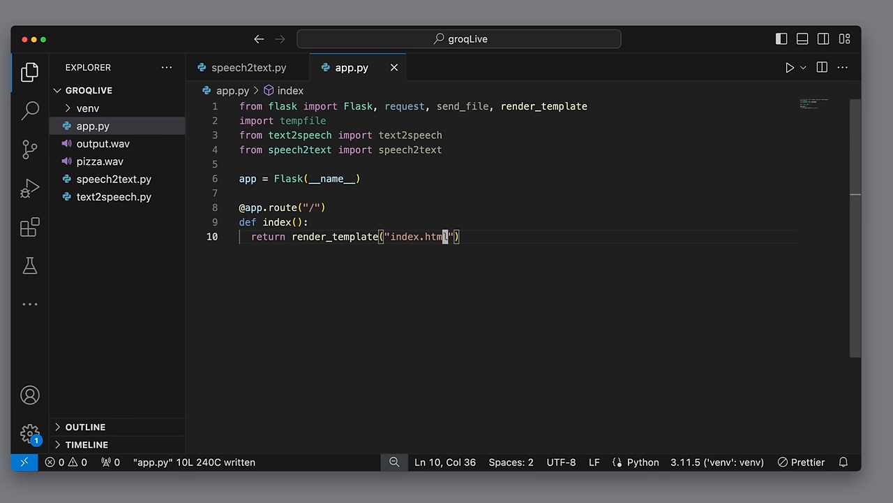
- Paste the __main__ block running app.run(debug=True, port=8080) and save
{"action": "key", "text": "o"}
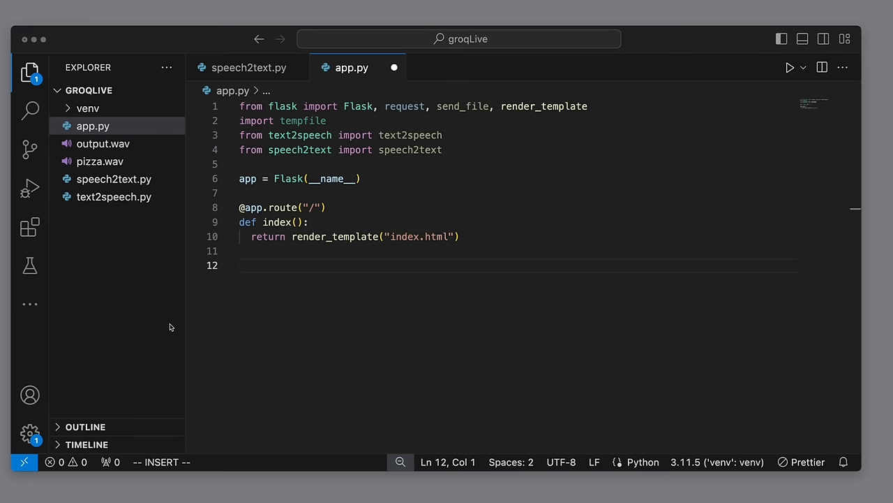
{"action": "left_click", "coordinate": [341, 276]}
{"action": "type", "text": "if __name__ == '__main__':   app.run(debug=True, port=8080)"}
{"action": "key", "text": "Escape"}
{"action": "type", "text": ":w"}
{"action": "key", "text": "Return"}
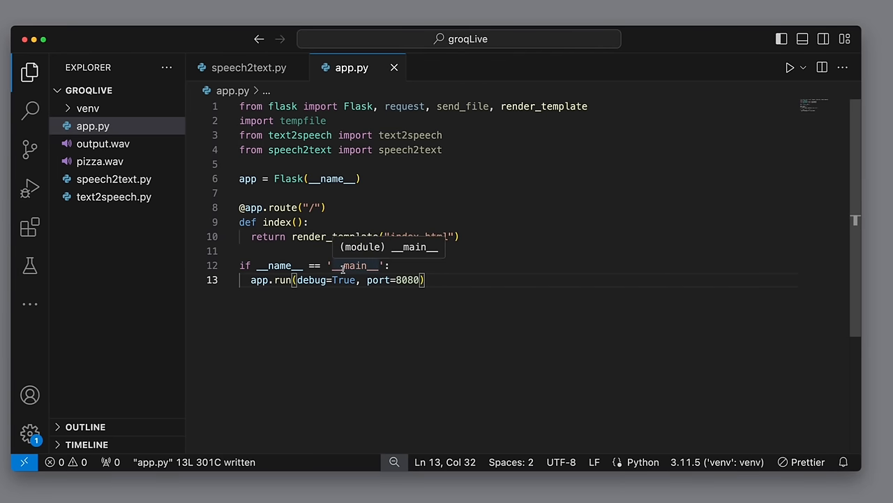
- Add a templates folder and an empty index.html inside it from the Explorer context menu
{"action": "mouse_move", "coordinate": [88, 90]}
{"action": "right_click", "coordinate": [95, 274]}
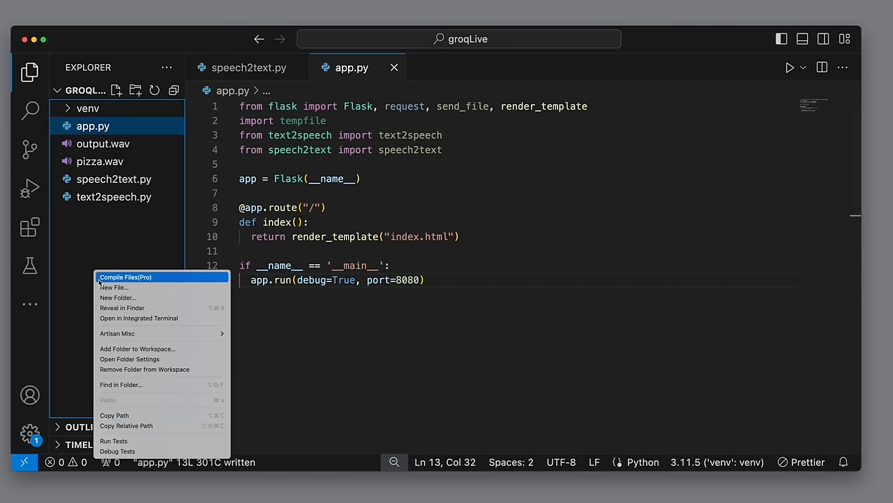
{"action": "left_click", "coordinate": [119, 288]}
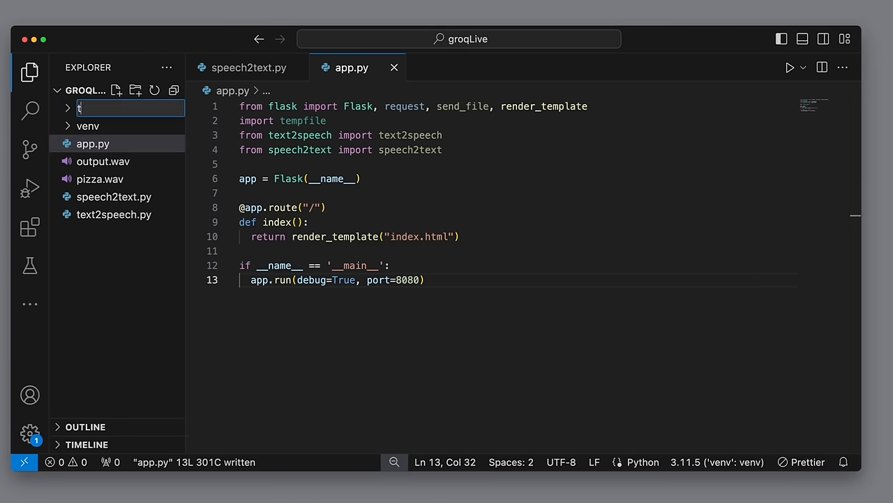
{"action": "key", "text": "Return"}
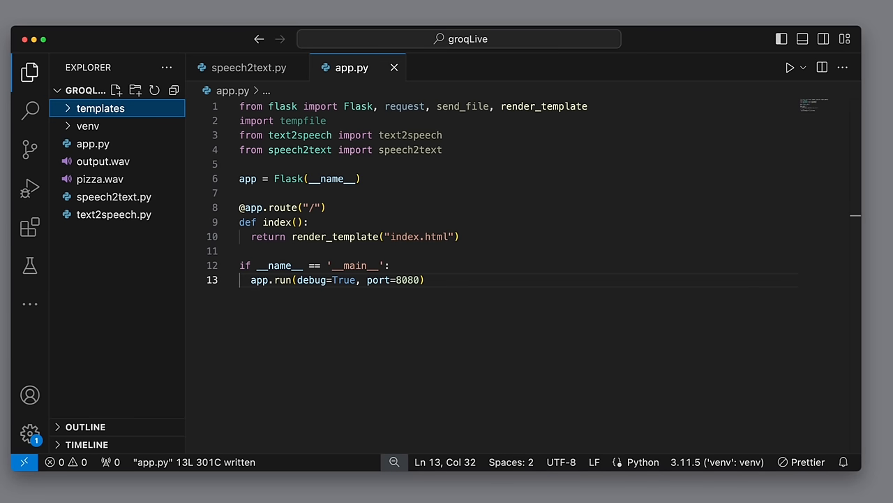
{"action": "right_click", "coordinate": [135, 114]}
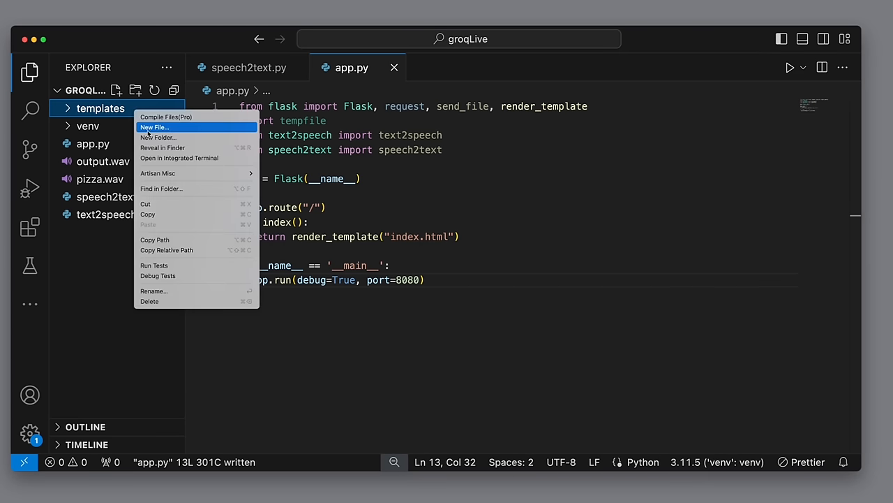
{"action": "left_click", "coordinate": [152, 118]}
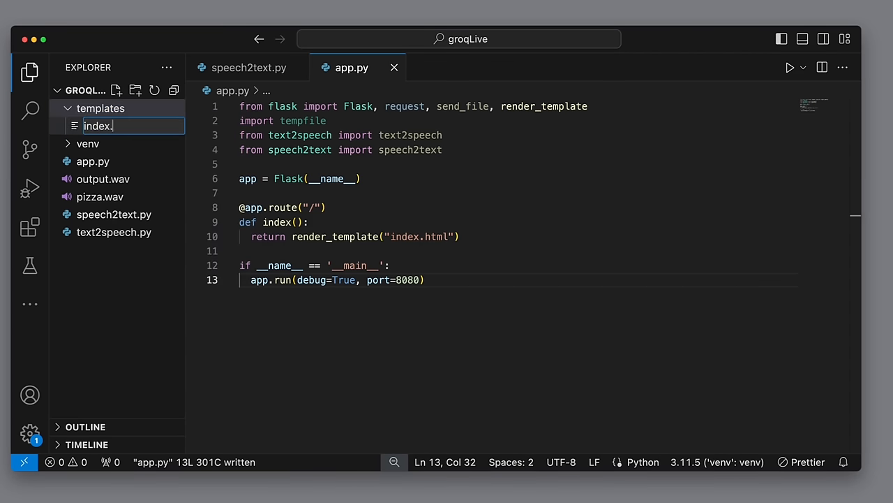
{"action": "key", "text": "Return"}
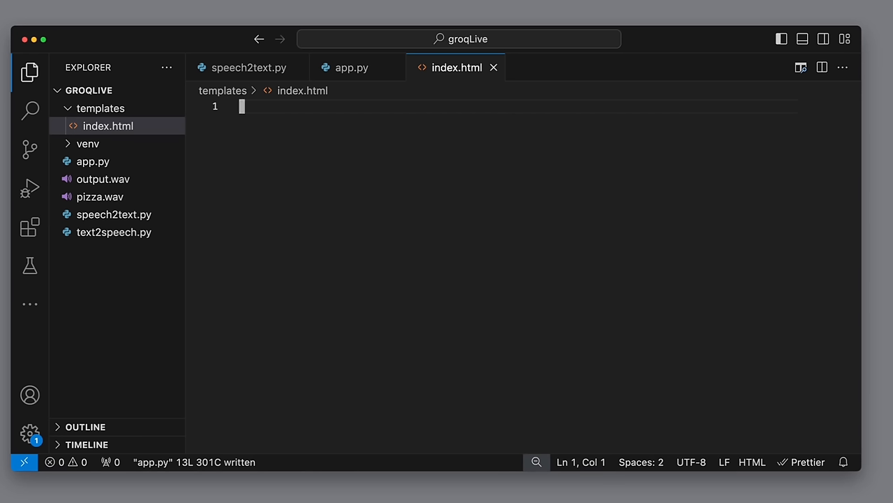
{"action": "key", "text": "super+v"}
{"action": "key", "text": "Escape"}
{"action": "type", "text": ":w"}
{"action": "key", "text": "Return"}
{"action": "type", "text": "d:e"}
{"action": "key", "text": "Escape"}
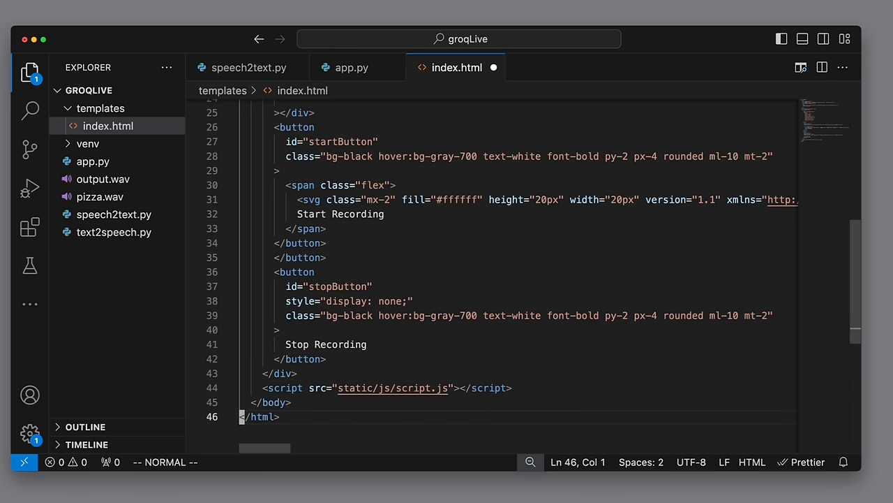
{"action": "type", "text": "gg"}
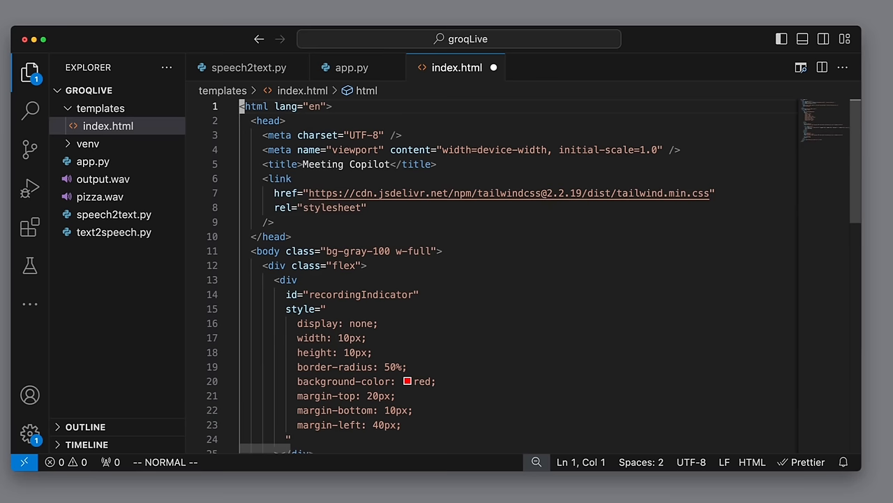
{"action": "type", "text": "jjjjjjjjjjjVjjj"}
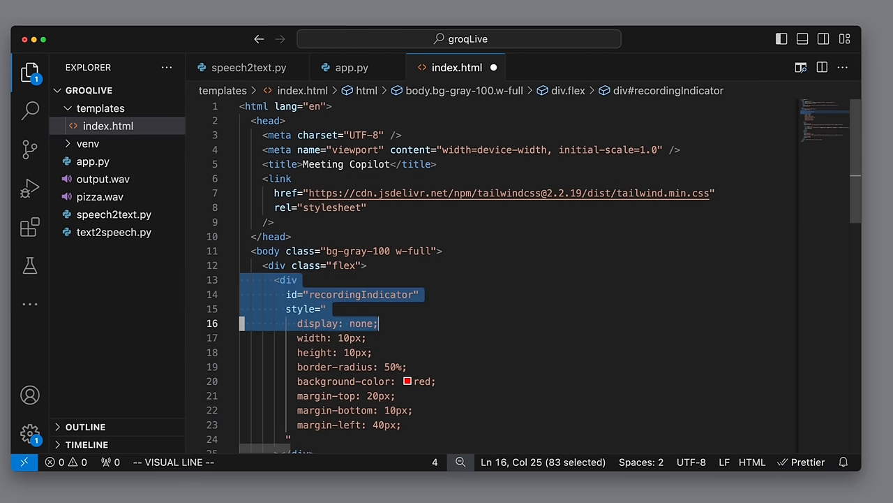
{"action": "type", "text": "jjjjjjjjj"}
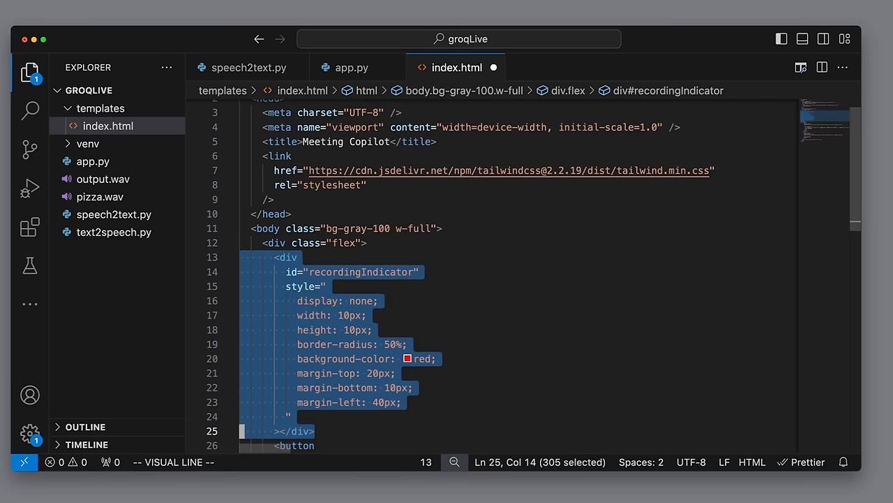
{"action": "key", "text": "Escape"}
{"action": "type", "text": "jVjjjjjj"}
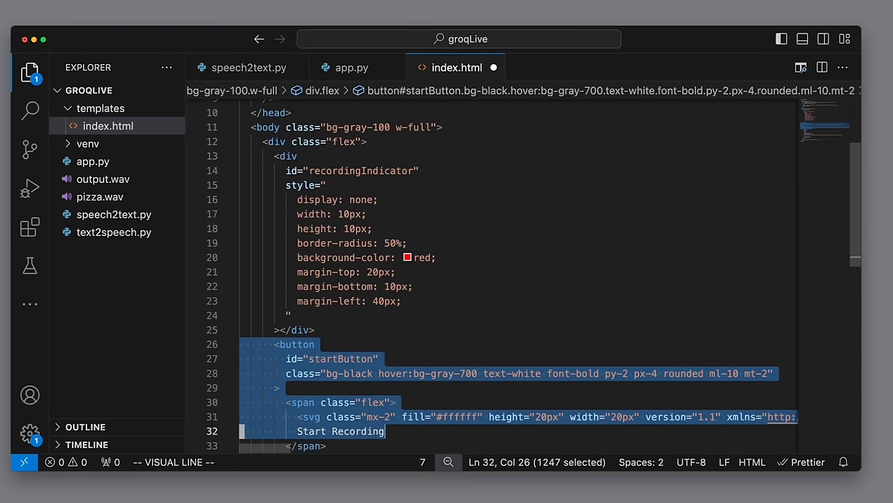
{"action": "type", "text": "jjjjjkk"}
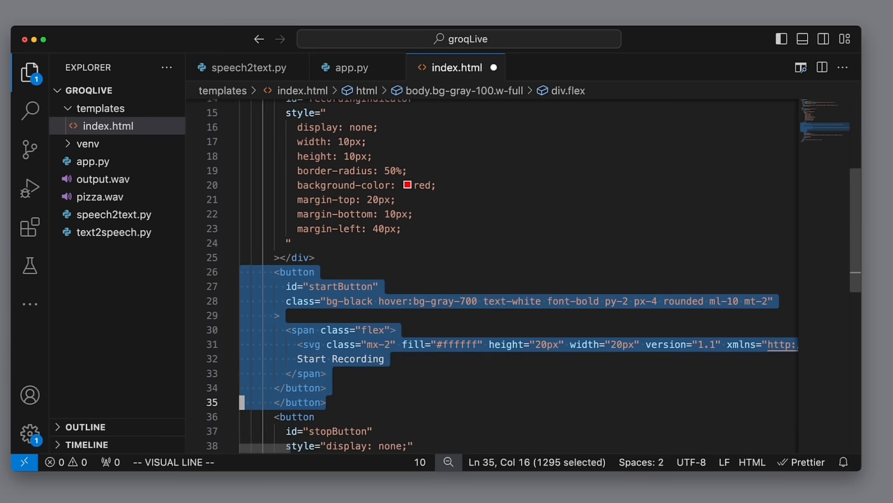
{"action": "key", "text": "Escape"}
{"action": "type", "text": "jVjjjjjjjk"}
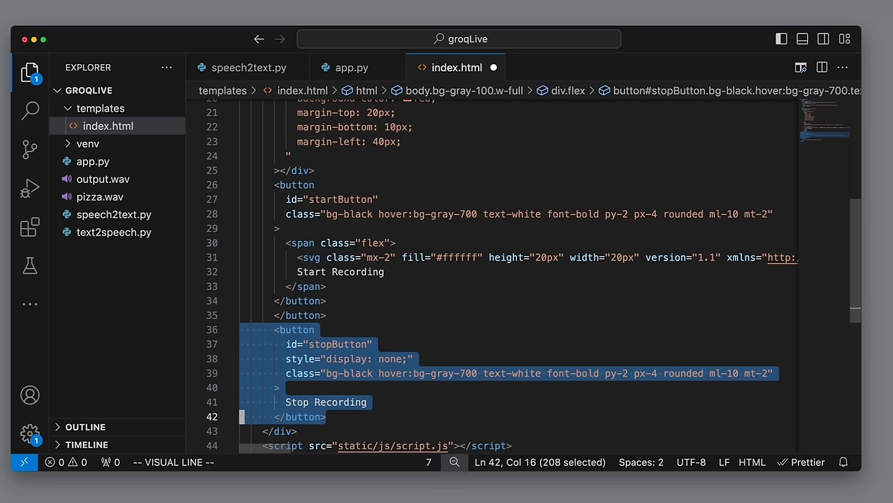
{"action": "key", "text": "Escape"}
{"action": "type", "text": "jj"}
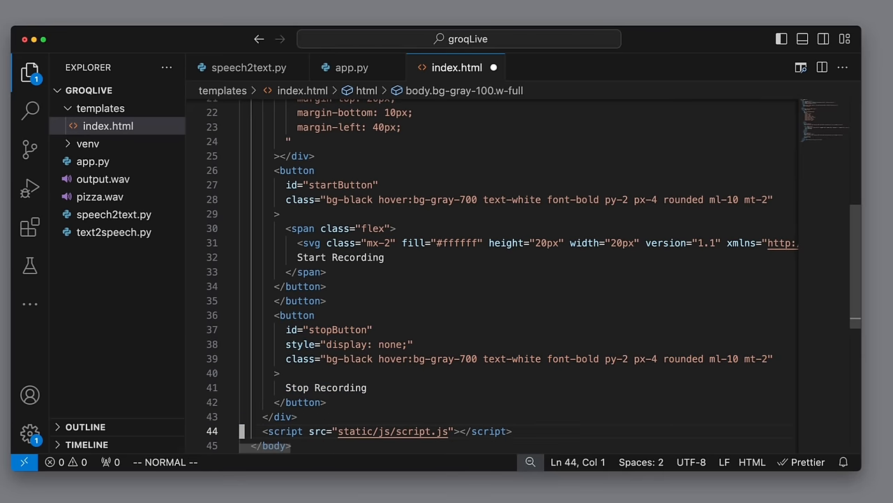
{"action": "type", "text": "V"}
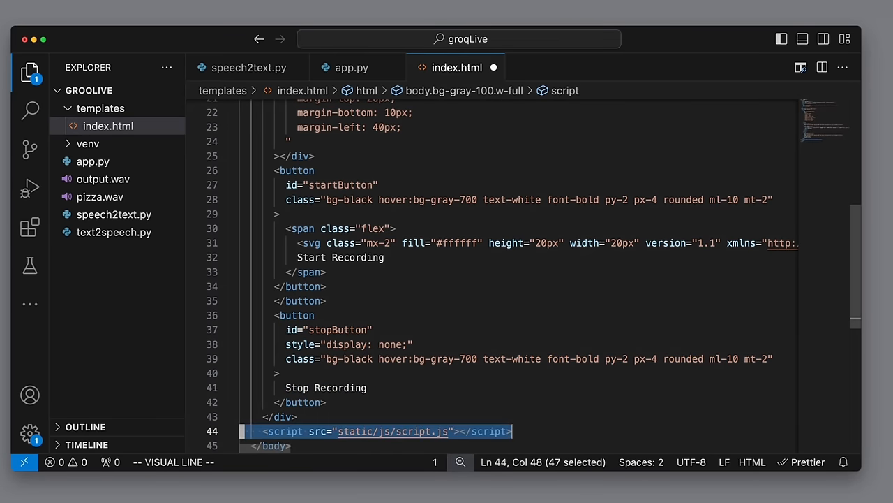
{"action": "key", "text": "Escape"}
{"action": "type", "text": "j"}
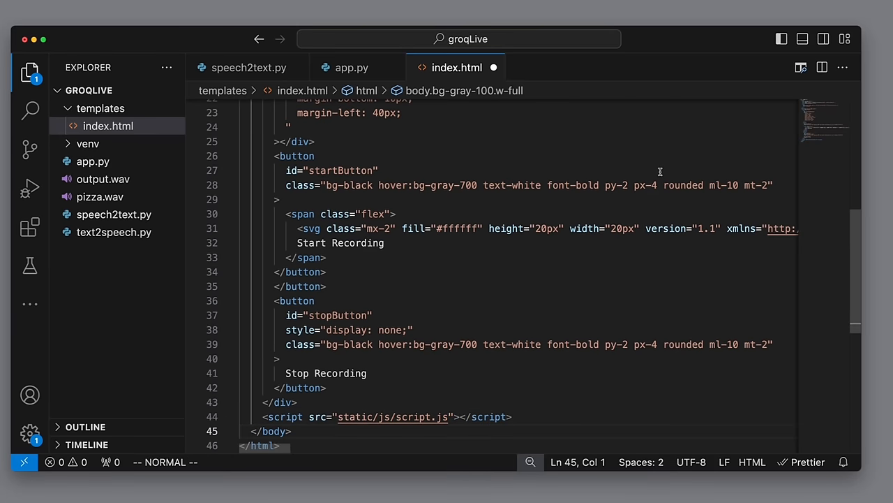
- Add a static folder with a js subfolder and start a new script.js file inside it
{"action": "right_click", "coordinate": [177, 285]}
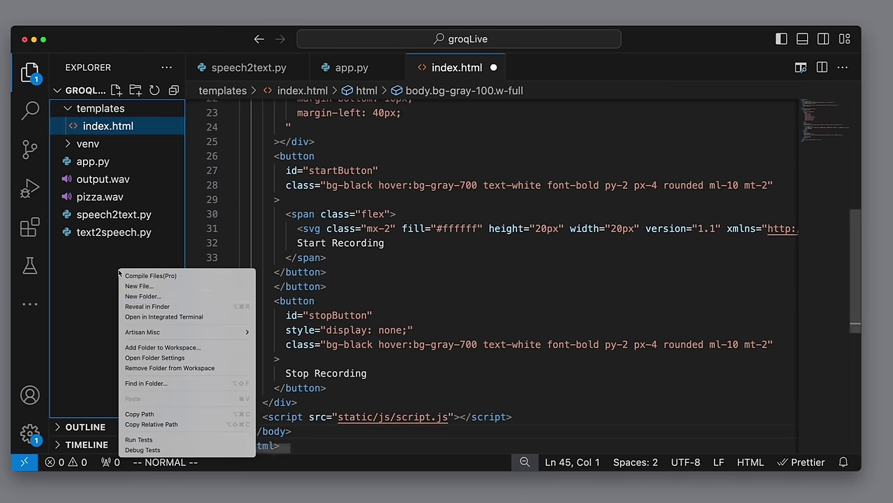
{"action": "left_click", "coordinate": [163, 293]}
{"action": "type", "text": "ic"}
{"action": "key", "text": "Return"}
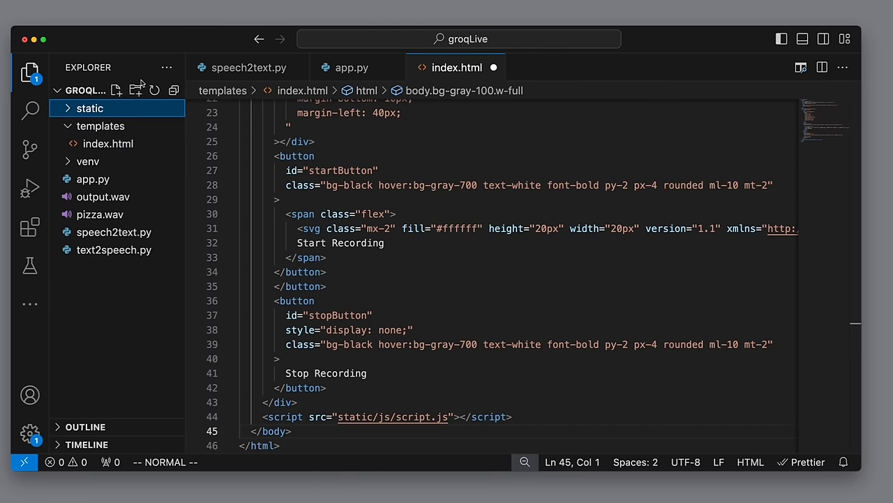
{"action": "right_click", "coordinate": [124, 111]}
{"action": "left_click", "coordinate": [147, 134]}
{"action": "type", "text": "js"}
{"action": "right_click", "coordinate": [141, 114]}
{"action": "left_click", "coordinate": [167, 128]}
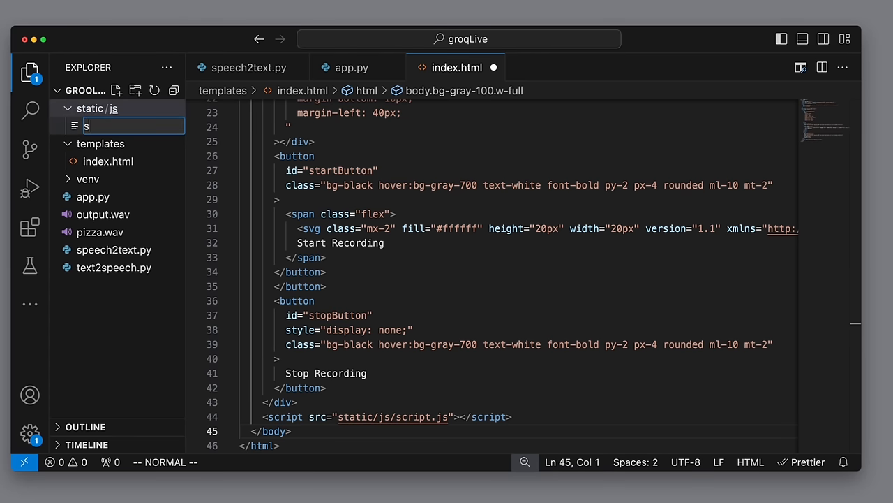
- Name the file script.js, paste the MediaRecorder recording/upload script and save it with :w
{"action": "key", "text": "Return"}
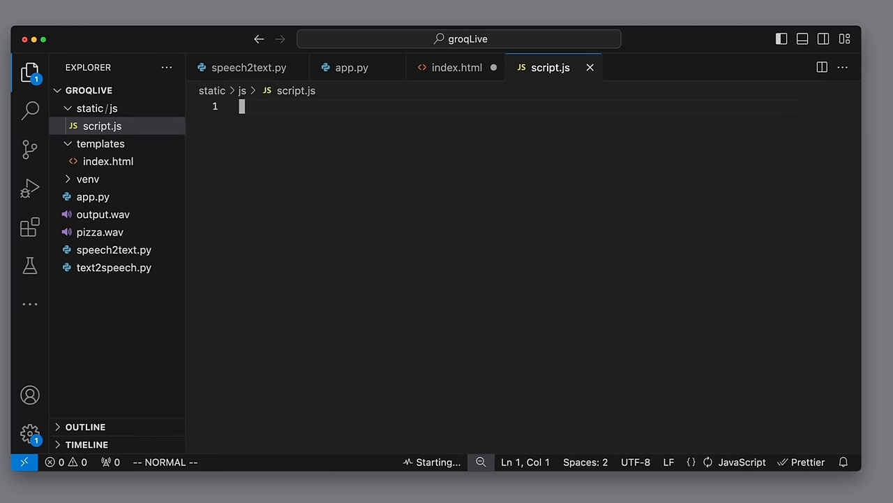
{"action": "key", "text": "super+v"}
{"action": "key", "text": "Escape"}
{"action": "type", "text": ":w"}
{"action": "key", "text": "Return"}
{"action": "key", "text": "g"}
{"action": "key", "text": "g"}
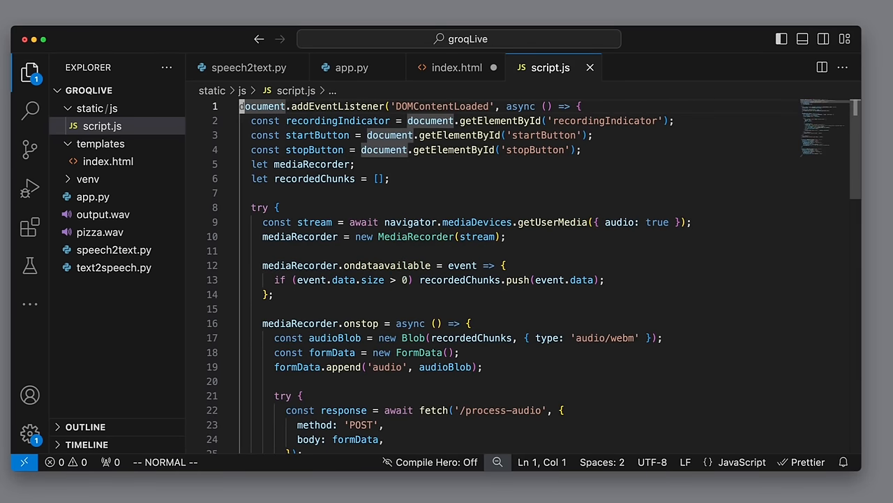
- Review the element lookups, microphone stream, /process-audio upload and button handlers, then close script.js
{"action": "key", "text": "j"}
{"action": "key", "text": "shift+v"}
{"action": "key", "text": "j"}
{"action": "key", "text": "j"}
{"action": "key", "text": "Escape"}
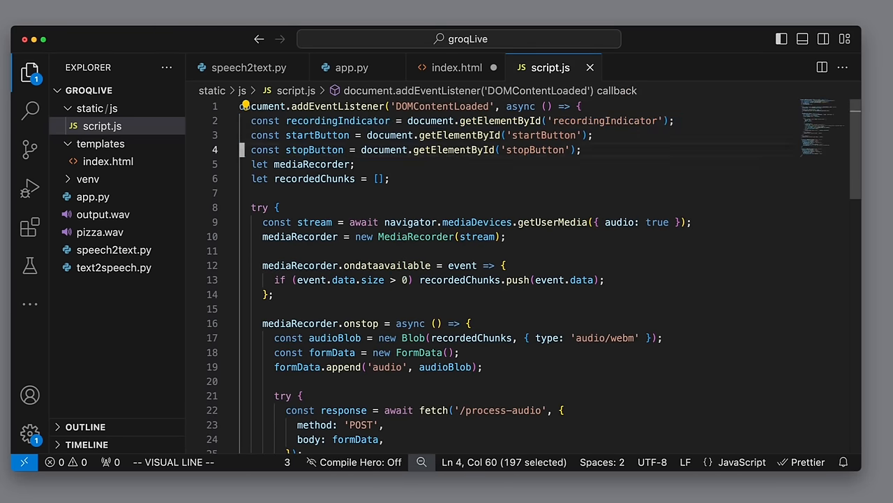
{"action": "key", "text": "j"}
{"action": "key", "text": "j"}
{"action": "key", "text": "j"}
{"action": "key", "text": "j"}
{"action": "key", "text": "j"}
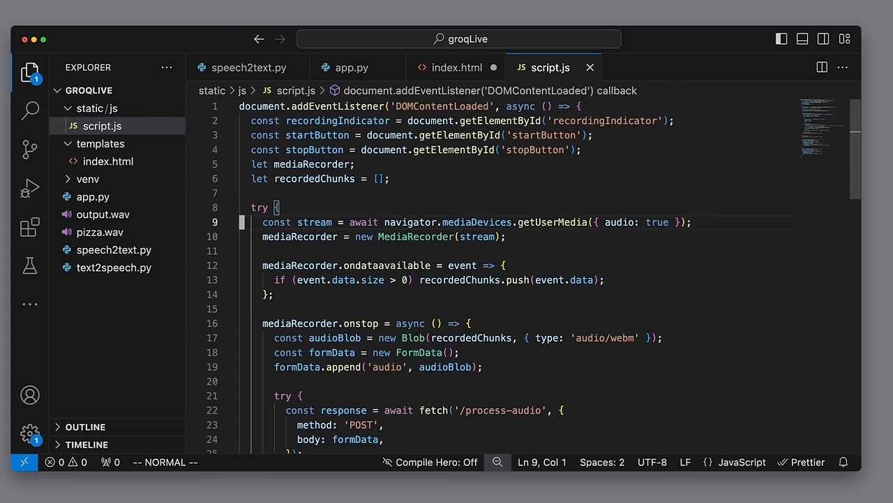
{"action": "key", "text": "j"}
{"action": "key", "text": "j"}
{"action": "key", "text": "j"}
{"action": "key", "text": "j"}
{"action": "key", "text": "j"}
{"action": "key", "text": "j"}
{"action": "key", "text": "j"}
{"action": "key", "text": "j"}
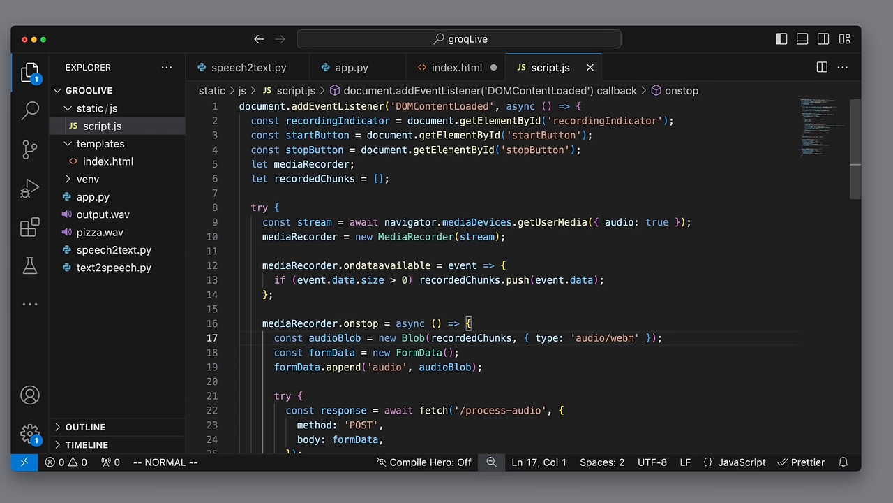
{"action": "key", "text": "shift+v"}
{"action": "key", "text": "j"}
{"action": "key", "text": "j"}
{"action": "key", "text": "j"}
{"action": "key", "text": "j"}
{"action": "key", "text": "j"}
{"action": "key", "text": "j"}
{"action": "key", "text": "j"}
{"action": "key", "text": "j"}
{"action": "key", "text": "j"}
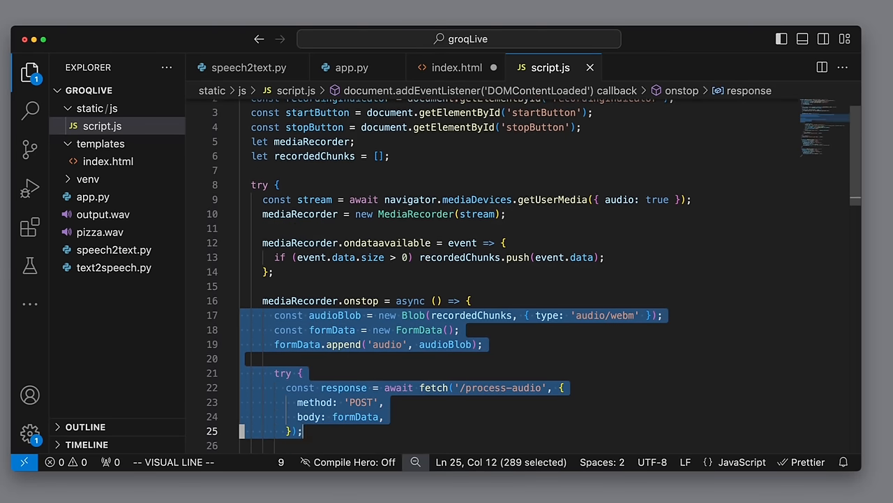
{"action": "key", "text": "j"}
{"action": "key", "text": "j"}
{"action": "key", "text": "j"}
{"action": "key", "text": "j"}
{"action": "key", "text": "j"}
{"action": "key", "text": "j"}
{"action": "key", "text": "j"}
{"action": "key", "text": "j"}
{"action": "key", "text": "j"}
{"action": "key", "text": "j"}
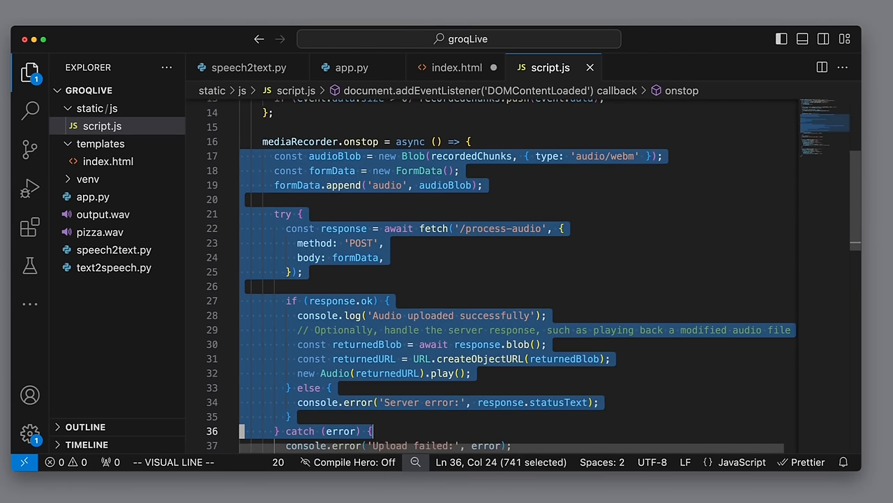
{"action": "key", "text": "j"}
{"action": "key", "text": "j"}
{"action": "key", "text": "j"}
{"action": "key", "text": "j"}
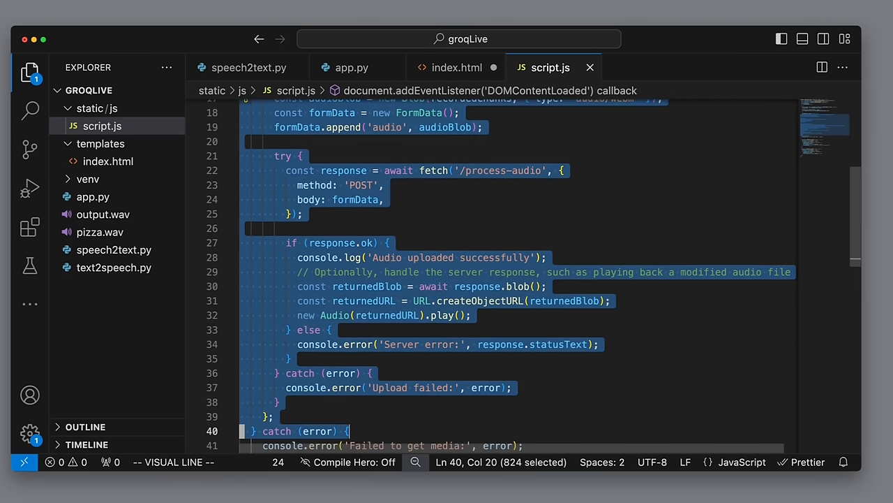
{"action": "key", "text": "j"}
{"action": "key", "text": "j"}
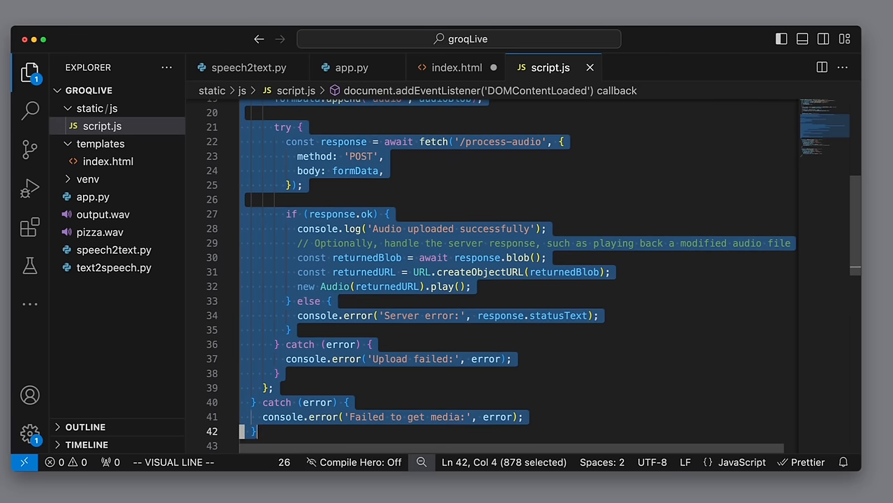
{"action": "key", "text": "Escape"}
{"action": "key", "text": "j"}
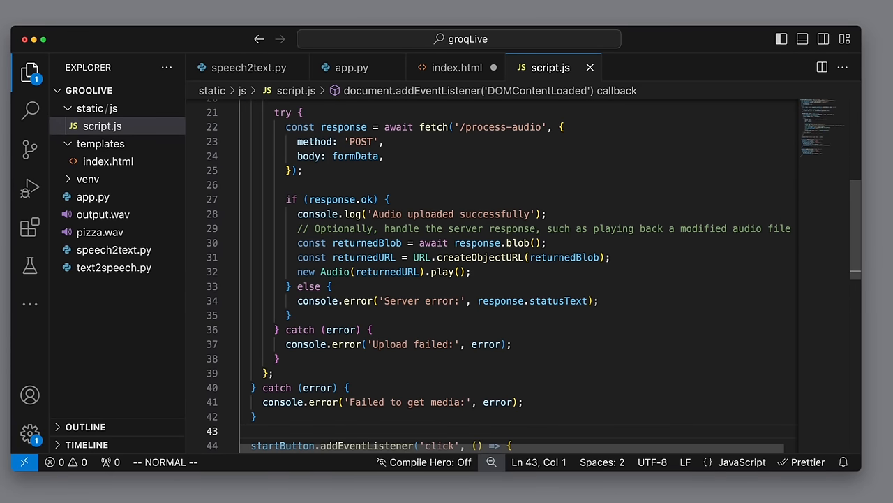
{"action": "key", "text": "j"}
{"action": "key", "text": "j"}
{"action": "key", "text": "j"}
{"action": "key", "text": "j"}
{"action": "key", "text": "j"}
{"action": "key", "text": "j"}
{"action": "key", "text": "j"}
{"action": "key", "text": "j"}
{"action": "key", "text": "j"}
{"action": "key", "text": "j"}
{"action": "key", "text": "j"}
{"action": "key", "text": "j"}
{"action": "key", "text": "j"}
{"action": "key", "text": "j"}
{"action": "key", "text": "j"}
{"action": "key", "text": "j"}
{"action": "key", "text": "j"}
{"action": "key", "text": "j"}
{"action": "key", "text": "j"}
{"action": "key", "text": "j"}
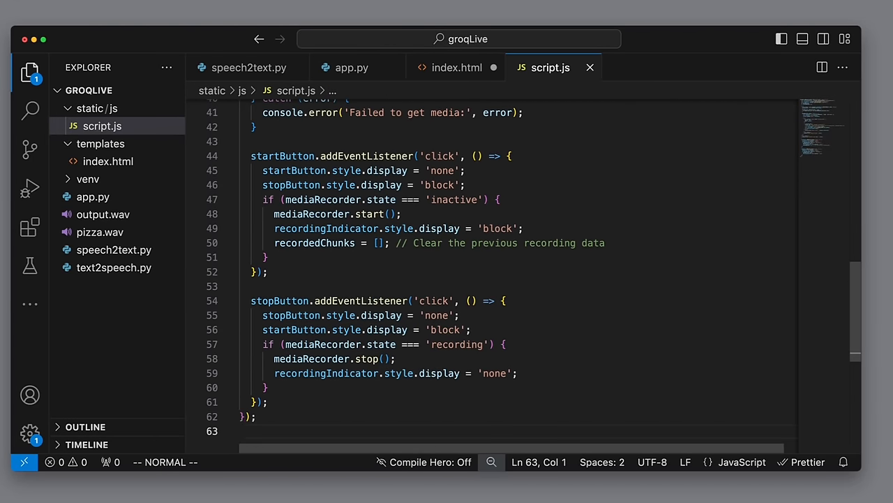
{"action": "left_click", "coordinate": [590, 68]}
{"action": "key", "text": "ctrl+s"}
{"action": "left_click", "coordinate": [494, 70]}
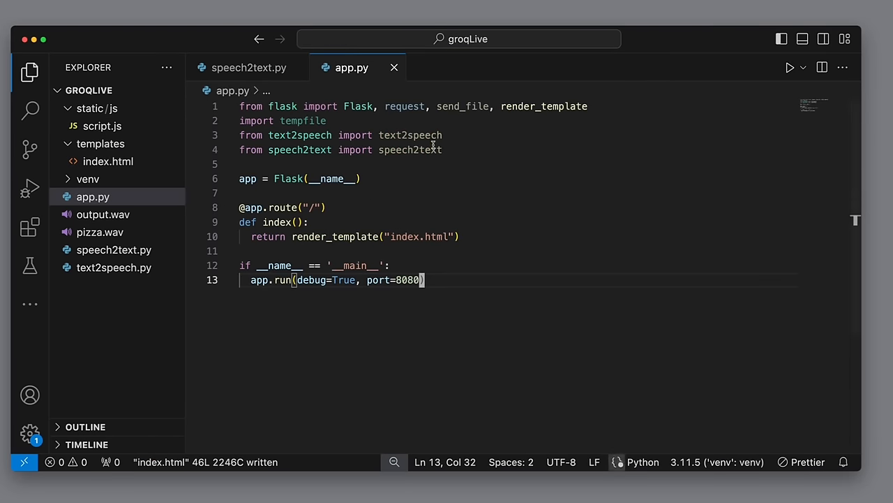
{"action": "key", "text": "ctrl+grave"}
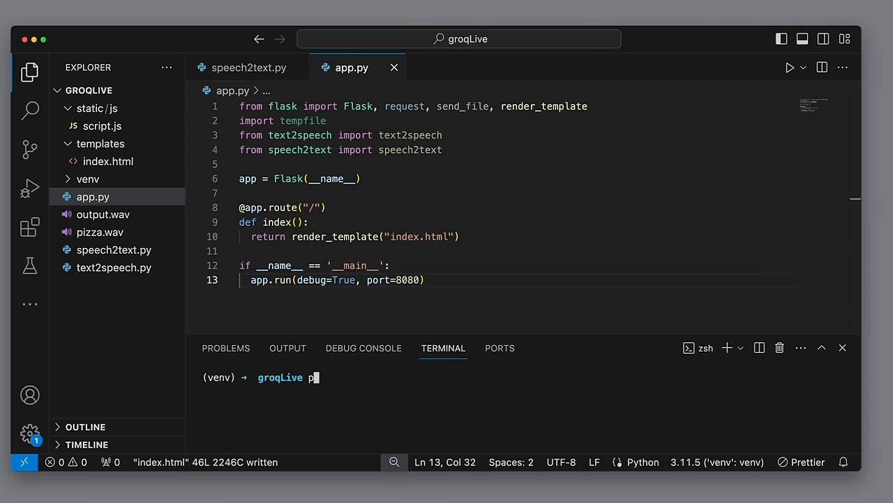
{"action": "key", "text": "Return"}
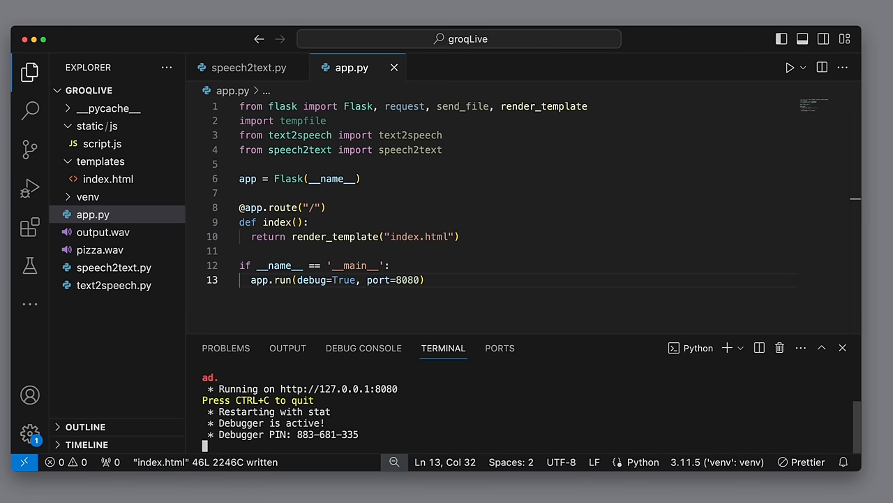
{"action": "left_click", "coordinate": [361, 389], "text": "super"}
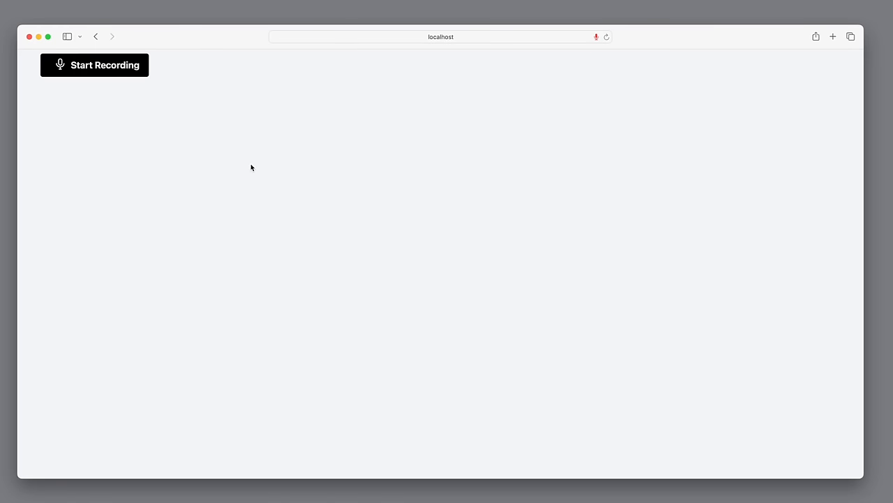
- Add the /process-audio route that reads the upload and pastes the temporary wav writing code
{"action": "key", "text": "o"}
{"action": "key", "text": "Return"}
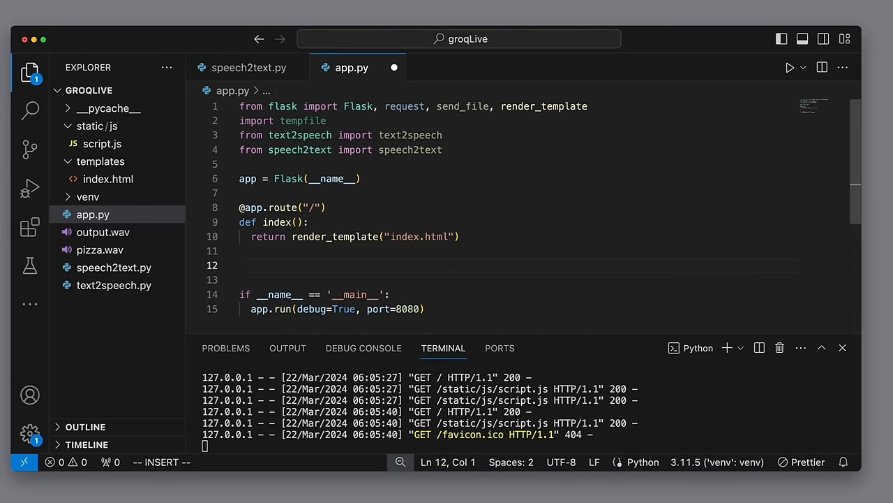
{"action": "type", "text": "@app.route(\"/process-audio\", methods=[\"POST"}
{"action": "key", "text": "Escape"}
{"action": "type", "text": "o"}
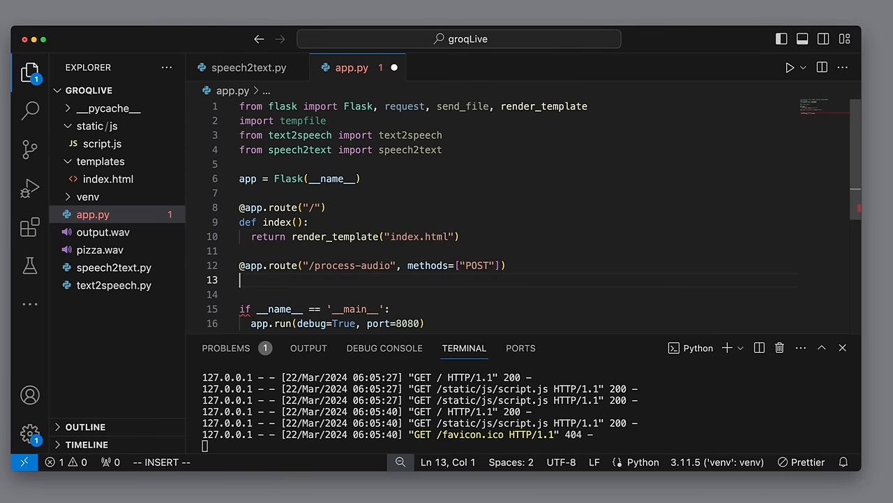
{"action": "type", "text": "process"}
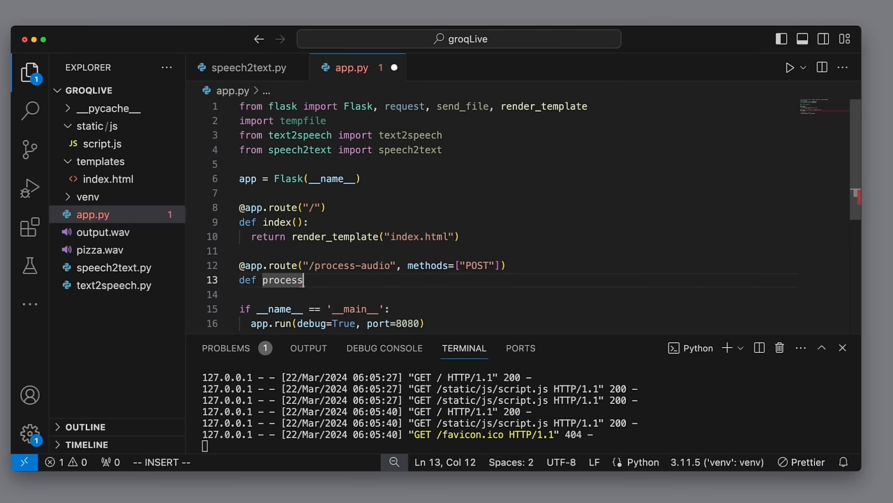
{"action": "type", "text": "_audio_data():"}
{"action": "key", "text": "Return"}
{"action": "type", "text": "audio_data"}
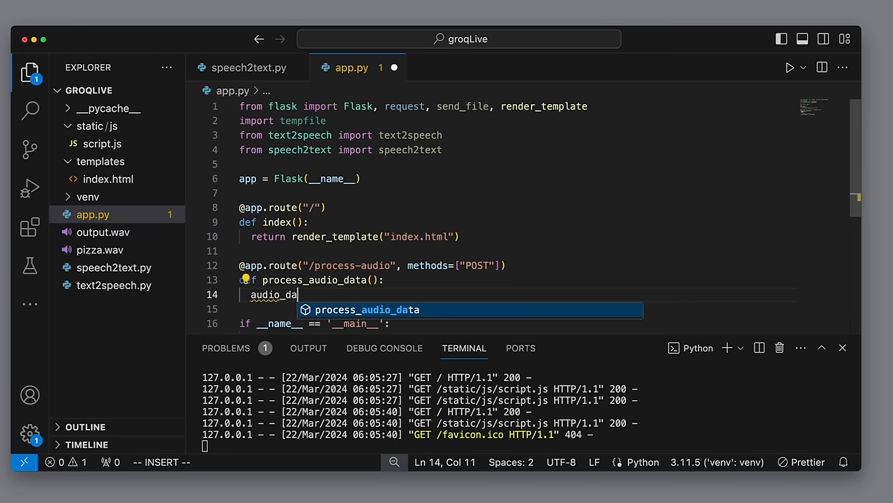
{"action": "type", "text": " = request.files"}
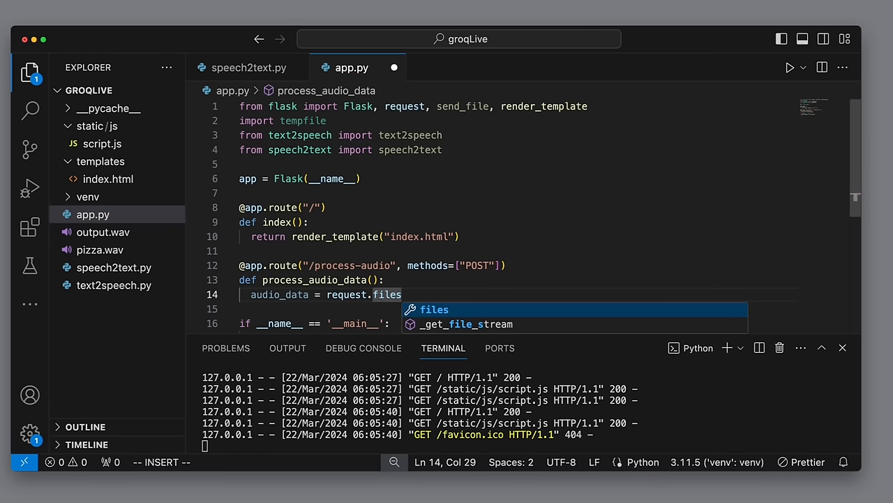
{"action": "type", "text": "[\"audio\"].read()"}
{"action": "key", "text": "Escape"}
{"action": "type", "text": "o"}
{"action": "key", "text": "Return"}
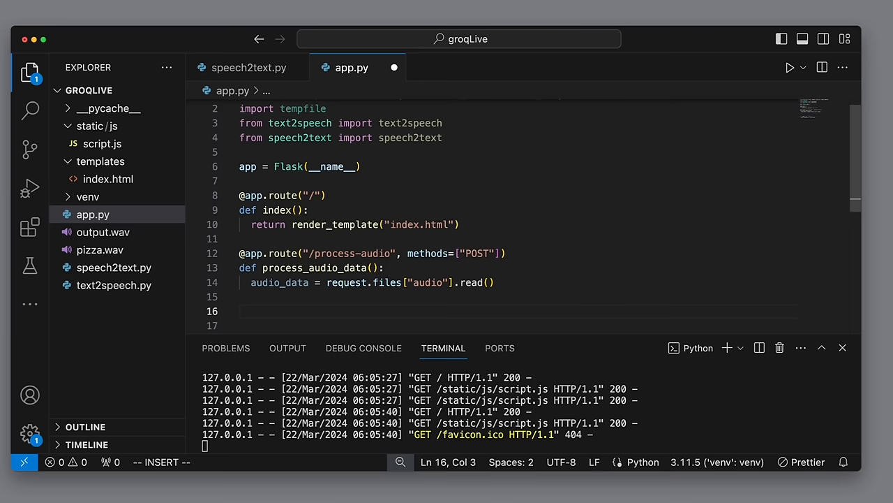
{"action": "type", "text": "with tempfile.NamedTemporaryFile(delete=False, suffix='.wav') as temp_audio:       temp_audio.write(audio_data)       temp_audio.flush()"}
{"action": "key", "text": "Escape"}
{"action": "type", "text": "o"}
{"action": "key", "text": "Escape"}
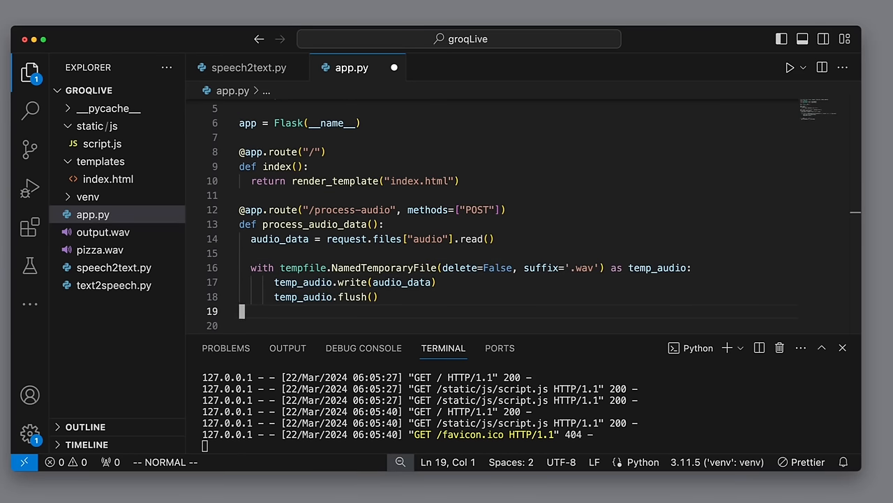
{"action": "type", "text": "o"}
{"action": "type", "text": "  text = "}
{"action": "type", "text": "sp"}
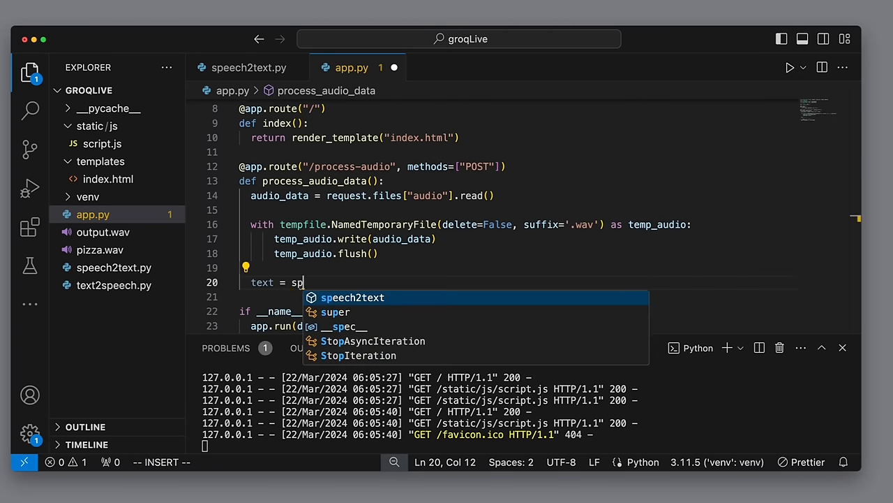
- Add text = speech2text(temp_audio.name), generated_speech = text2speech(text) and return send_file as audio/mpeg
{"action": "key", "text": "Tab"}
{"action": "type", "text": "(temp"}
{"action": "key", "text": "Tab"}
{"action": "type", "text": ".name"}
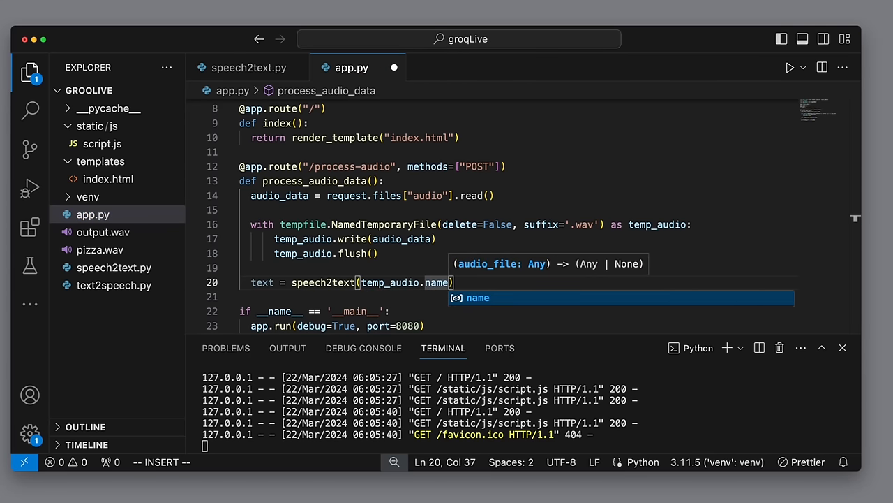
{"action": "key", "text": "Escape"}
{"action": "type", "text": "ogen"}
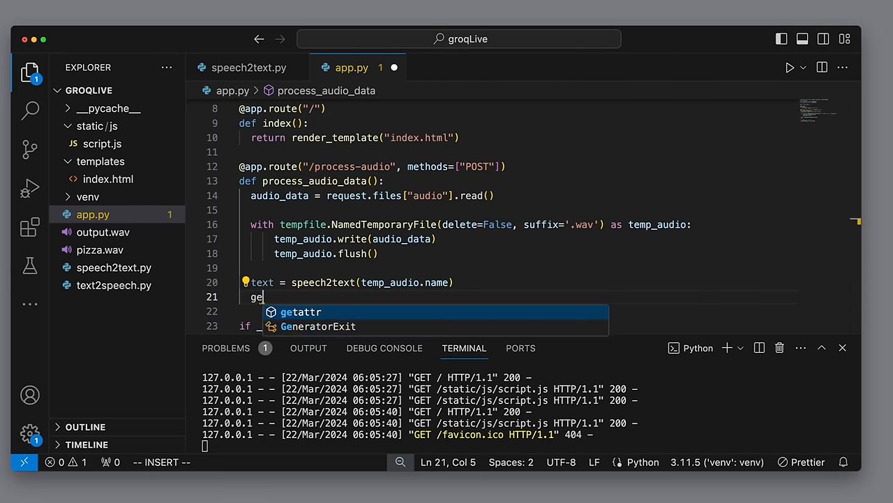
{"action": "type", "text": "erated_speech = tex"}
{"action": "key", "text": "Down"}
{"action": "key", "text": "Tab"}
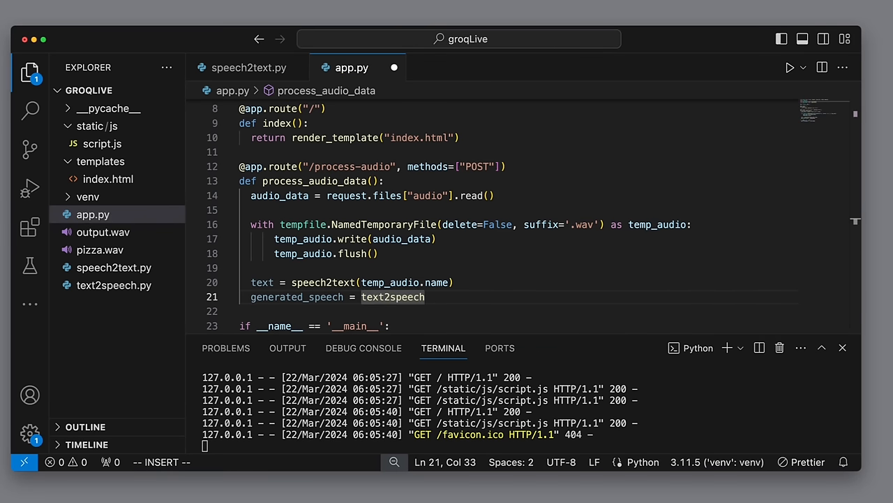
{"action": "type", "text": "(text"}
{"action": "key", "text": "Escape"}
{"action": "type", "text": "jo"}
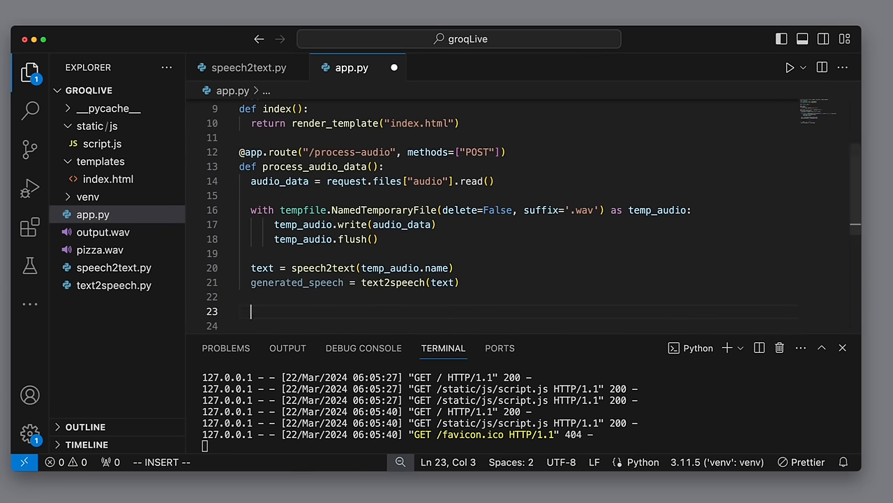
{"action": "type", "text": "return send_file(gen"}
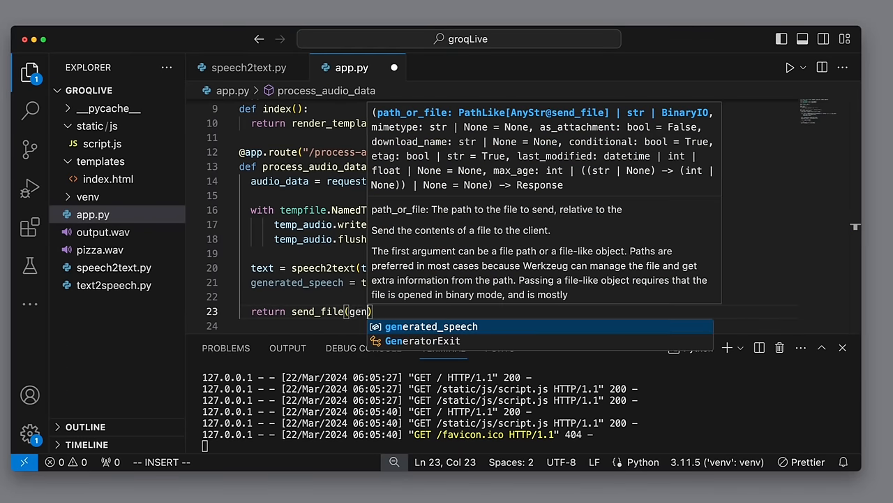
{"action": "key", "text": "Tab"}
{"action": "type", "text": ", mime"}
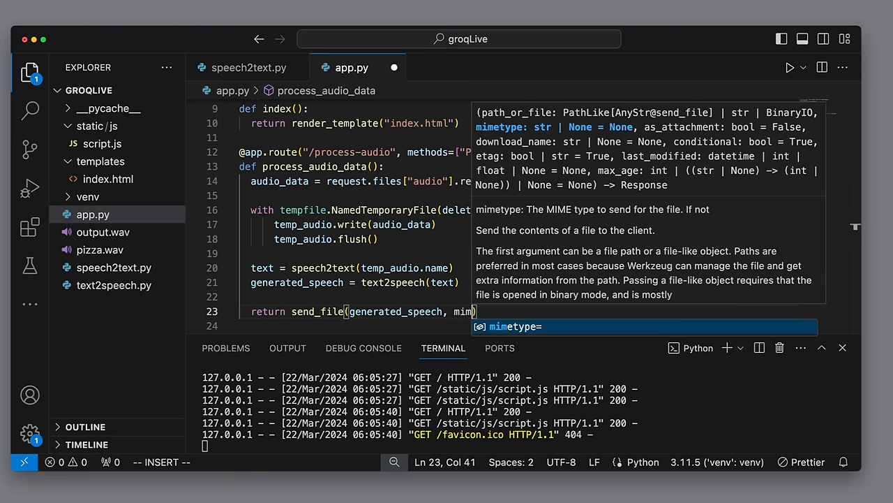
{"action": "type", "text": "type='audio/mpeg"}
{"action": "key", "text": "Escape"}
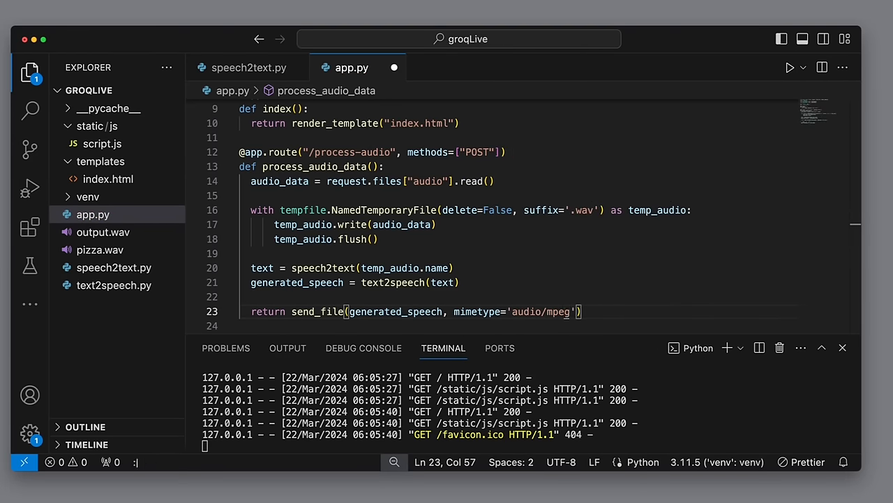
{"action": "key", "text": "ctrl+s"}
{"action": "key", "text": "j"}
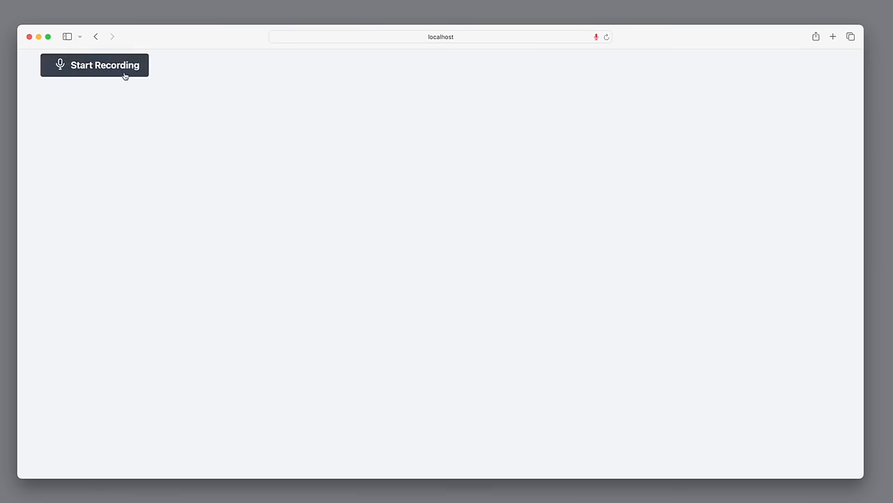
{"action": "left_click", "coordinate": [113, 70]}
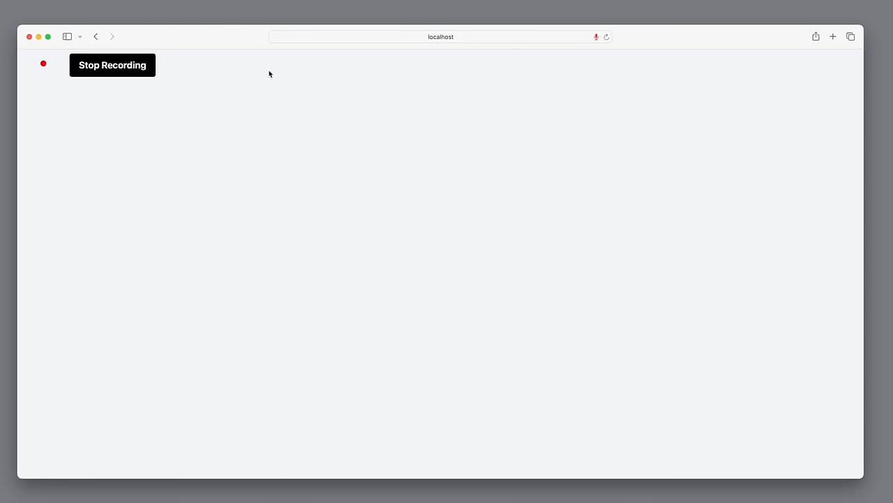
{"action": "left_click", "coordinate": [143, 66]}
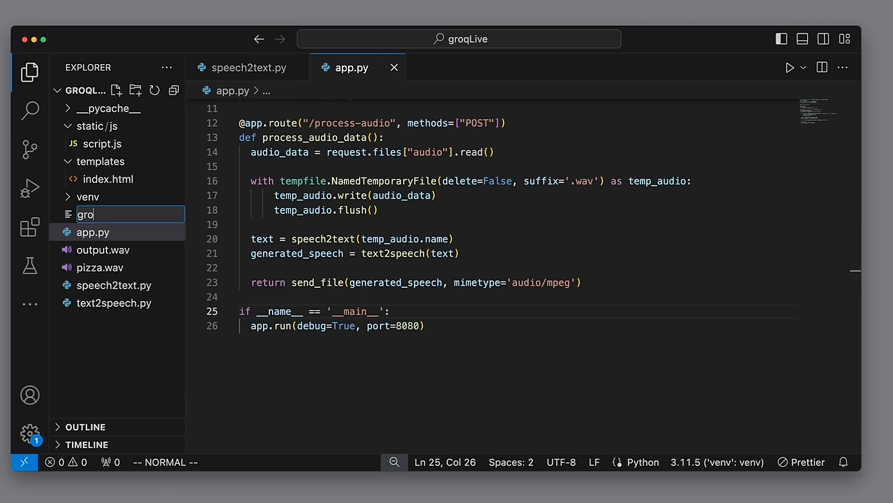
{"action": "type", "text": "q_service.py"}
- Create groq_service.py in the project and enter insert mode to edit it
{"action": "key", "text": "Return"}
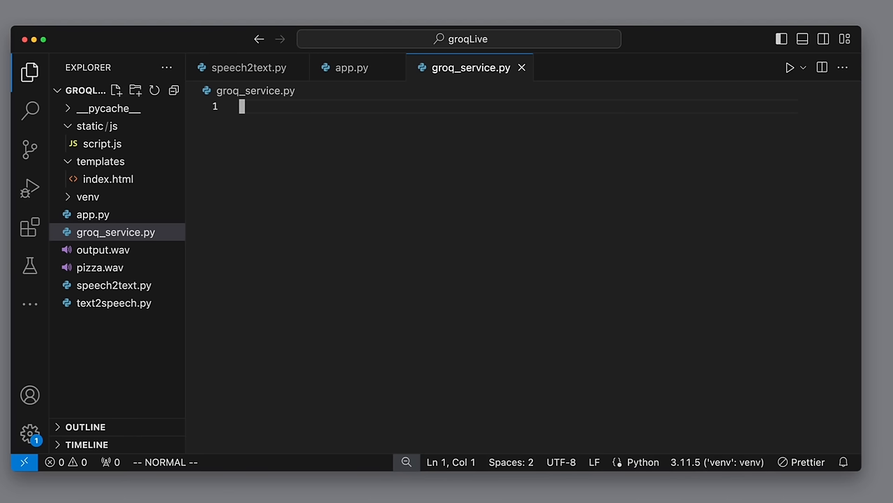
{"action": "key", "text": "i"}
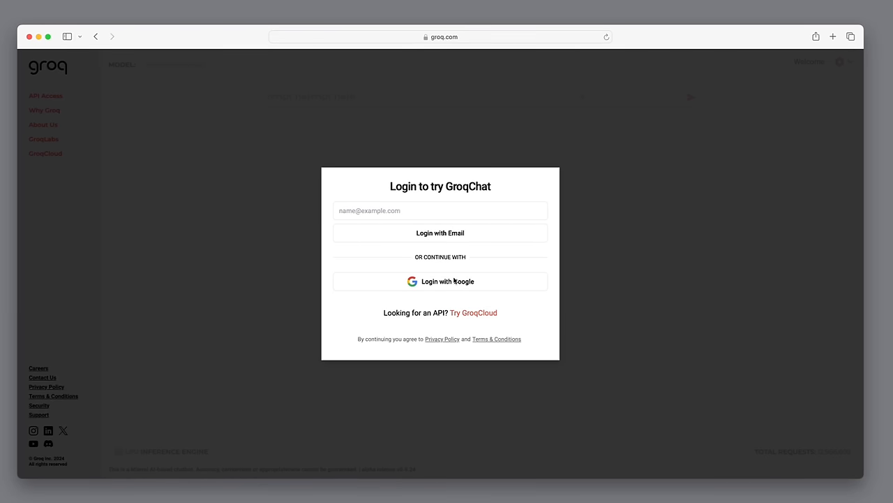
- Log in to GroqChat with Google and follow the sidebar link to GroqCloud
{"action": "left_click", "coordinate": [455, 281]}
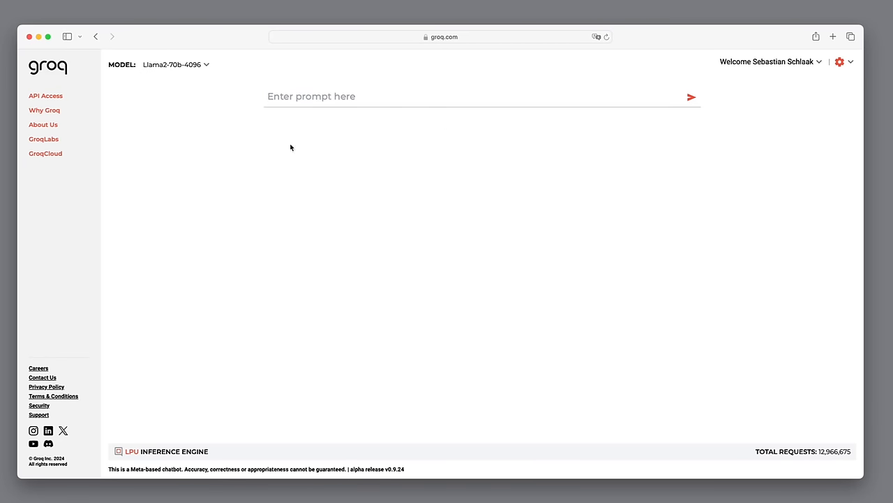
{"action": "left_click", "coordinate": [46, 154]}
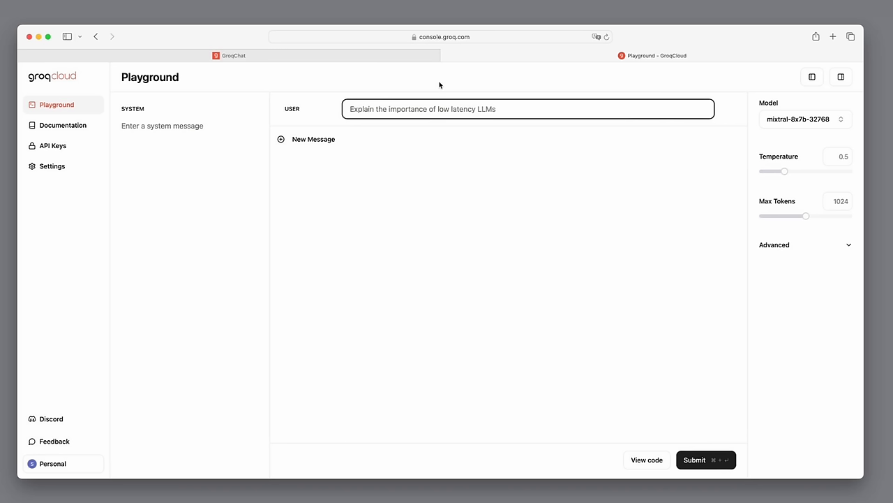
- Send Hi to the Playground model, then replace it with 'Write a poem about LLMs' and submit
{"action": "left_click", "coordinate": [527, 109]}
{"action": "type", "text": "Hi"}
{"action": "key", "text": "super+Return"}
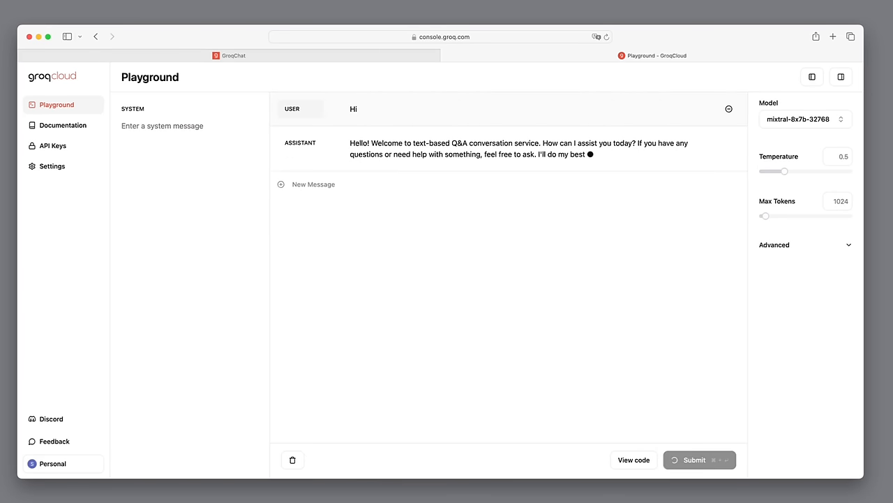
{"action": "double_click", "coordinate": [650, 110]}
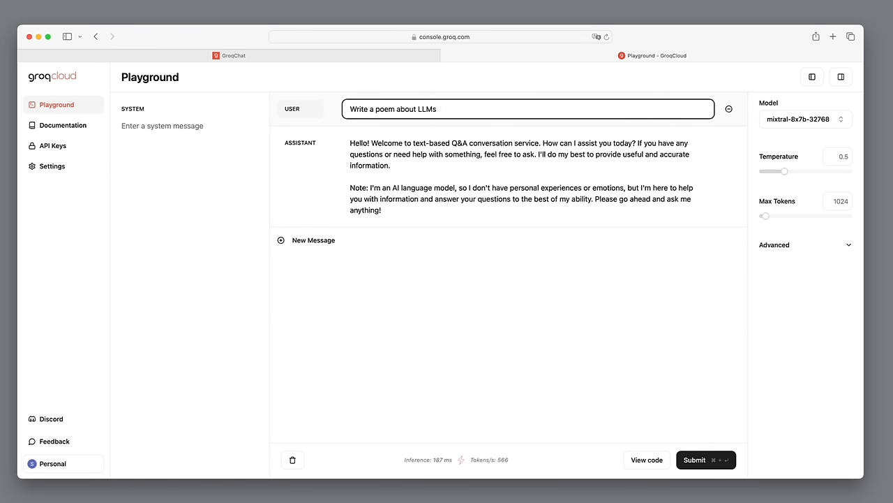
{"action": "key", "text": "super+Return"}
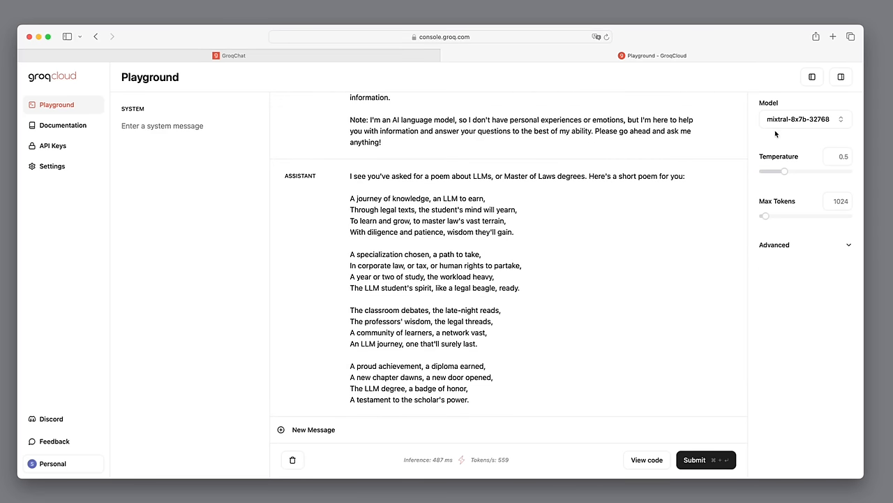
- Switch the model to llama2-70b-4096 and view the Python code for the conversation
{"action": "left_click", "coordinate": [794, 118]}
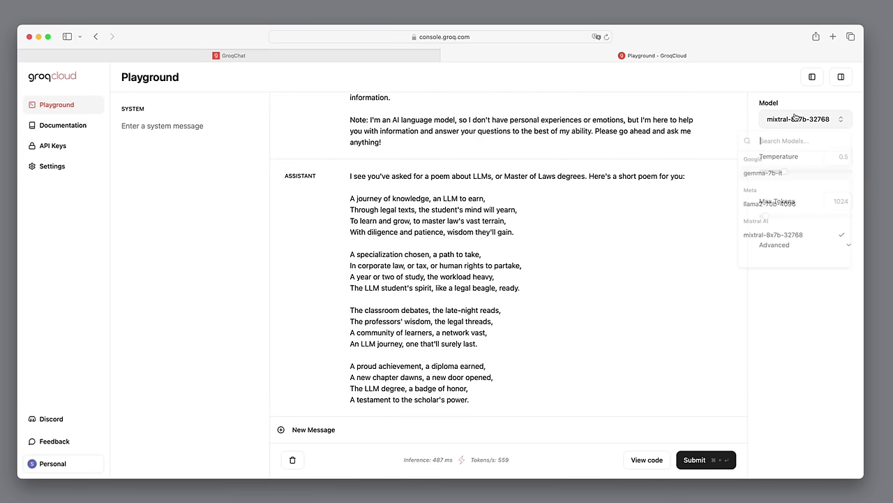
{"action": "left_click", "coordinate": [787, 204]}
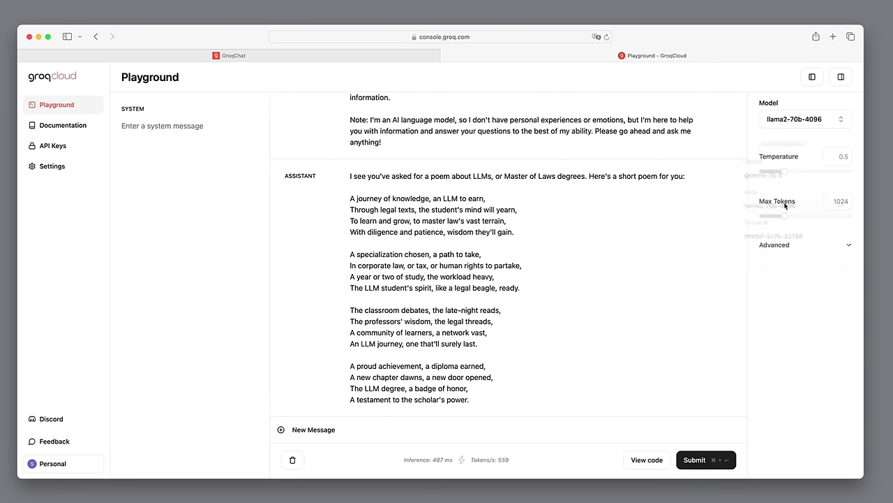
{"action": "left_click", "coordinate": [647, 460]}
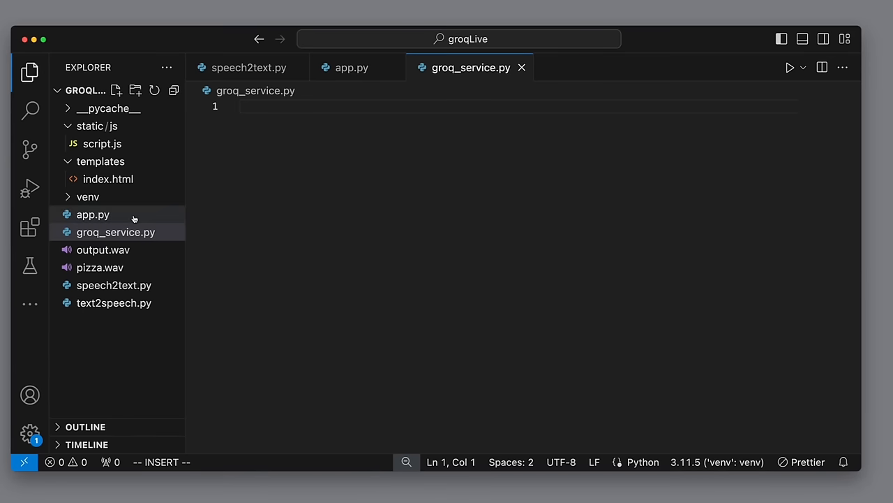
- Paste the Groq chat-completion sample into groq_service.py, save it, and close speech2text.py and app.py
{"action": "key", "text": "super+v"}
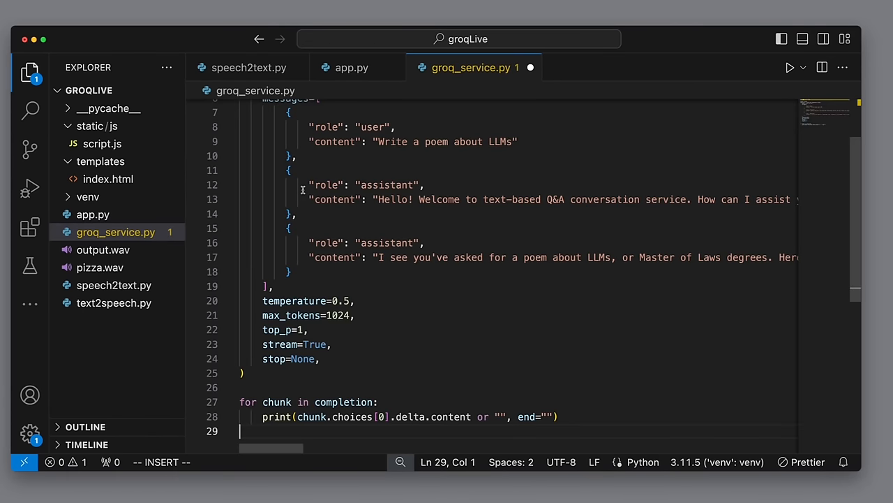
{"action": "key", "text": "Escape"}
{"action": "type", "text": ":w"}
{"action": "key", "text": "Return"}
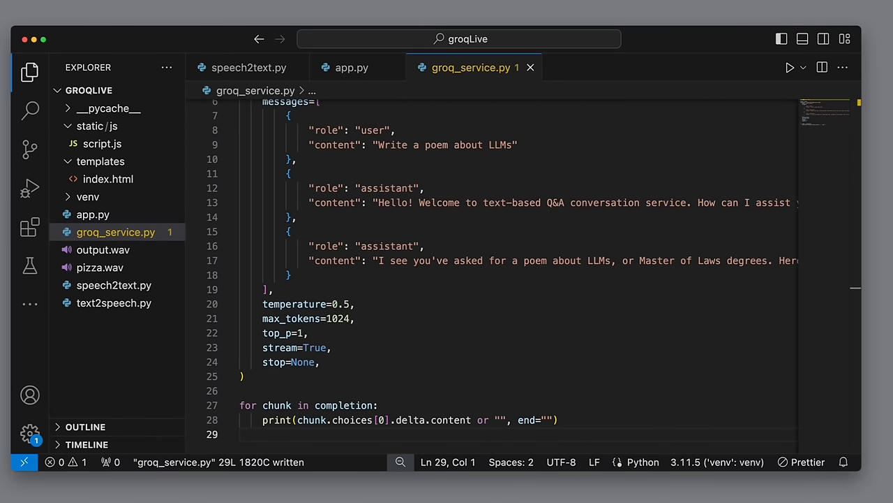
{"action": "left_click", "coordinate": [298, 67]}
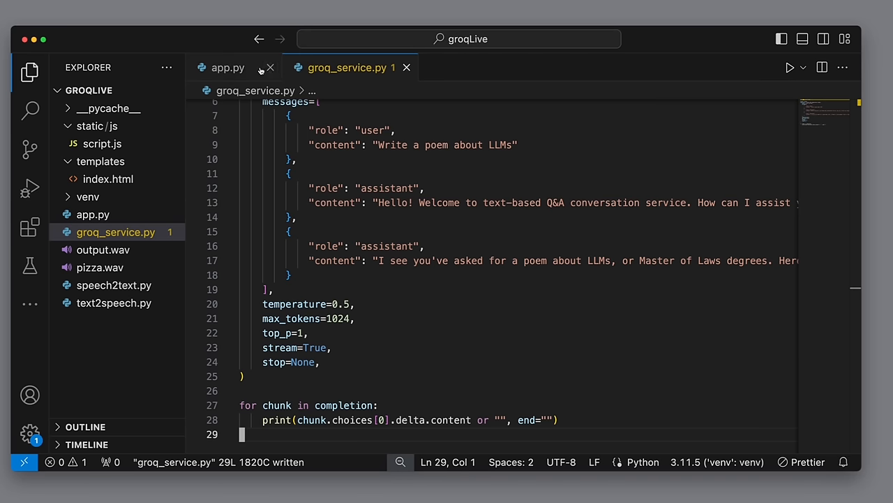
{"action": "left_click", "coordinate": [265, 68]}
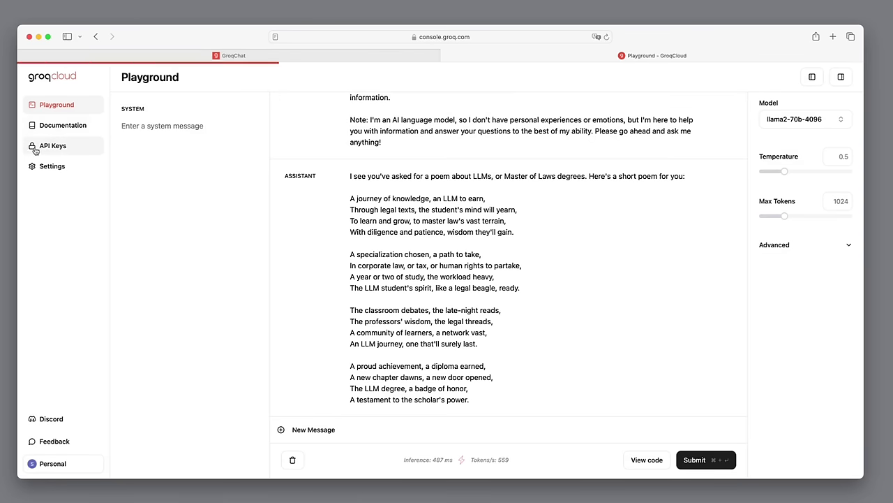
- Create a GroqCloud API key named testkey and copy its secret
{"action": "left_click", "coordinate": [53, 145]}
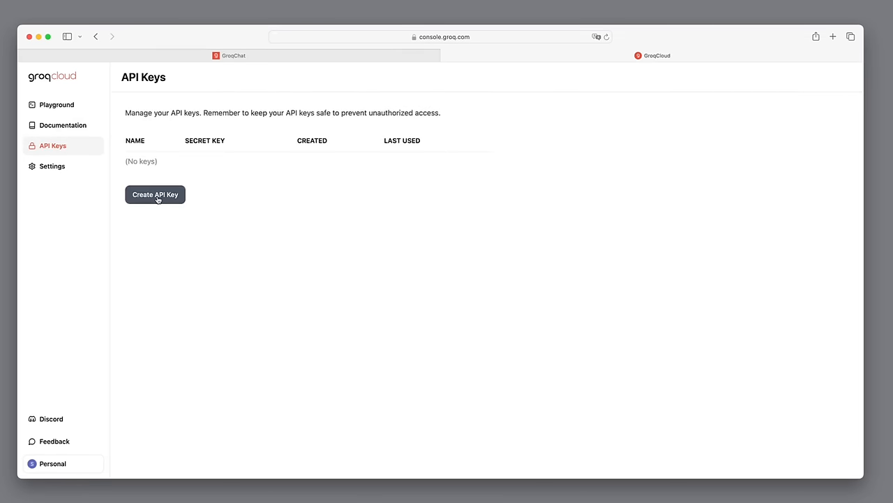
{"action": "left_click", "coordinate": [155, 194]}
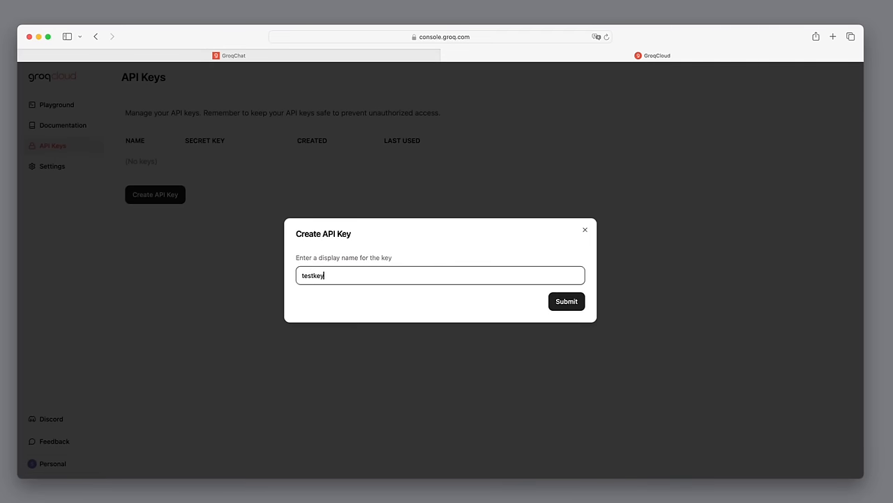
{"action": "left_click", "coordinate": [567, 301]}
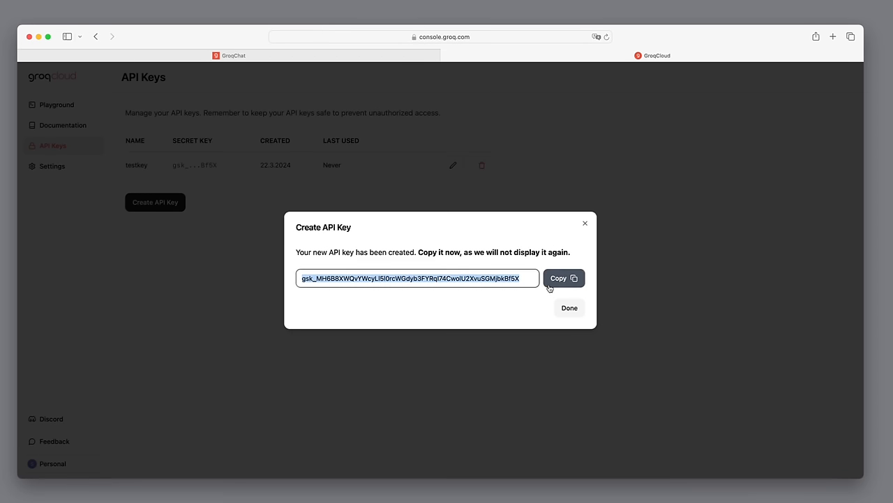
{"action": "left_click", "coordinate": [563, 278]}
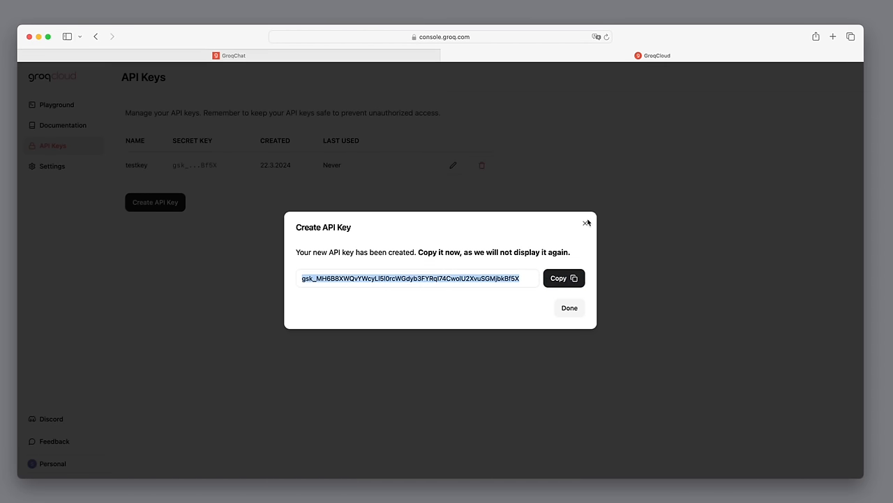
{"action": "type", "text": "pip install groq"}
- Install the groq package and export GROQ_API_KEY with the pasted key in the terminal
{"action": "key", "text": "Return"}
{"action": "type", "text": "c"}
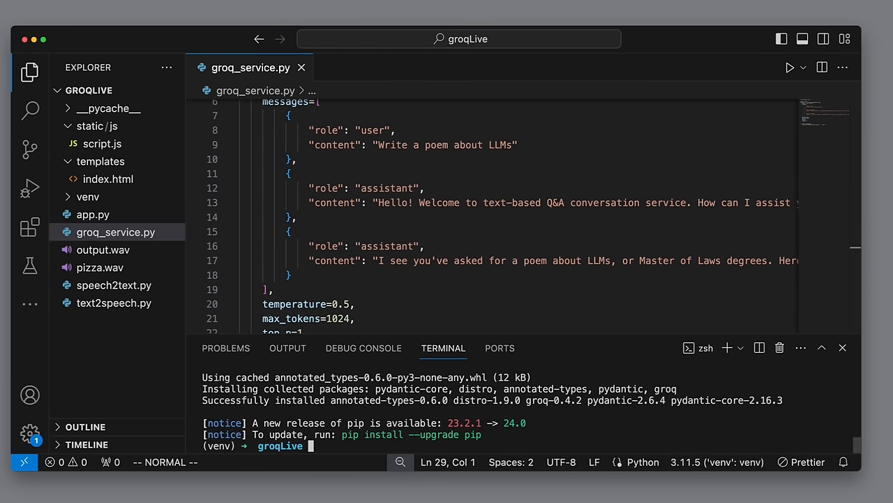
{"action": "type", "text": "lear"}
{"action": "key", "text": "Return"}
{"action": "type", "text": "export GROQ_API_KEY="}
{"action": "key", "text": "super+v"}
{"action": "key", "text": "Return"}
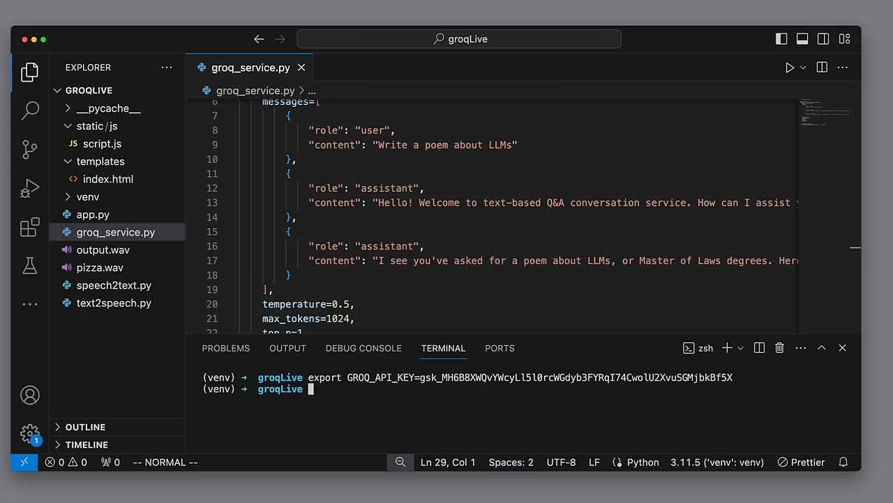
{"action": "type", "text": "clear"}
{"action": "key", "text": "Return"}
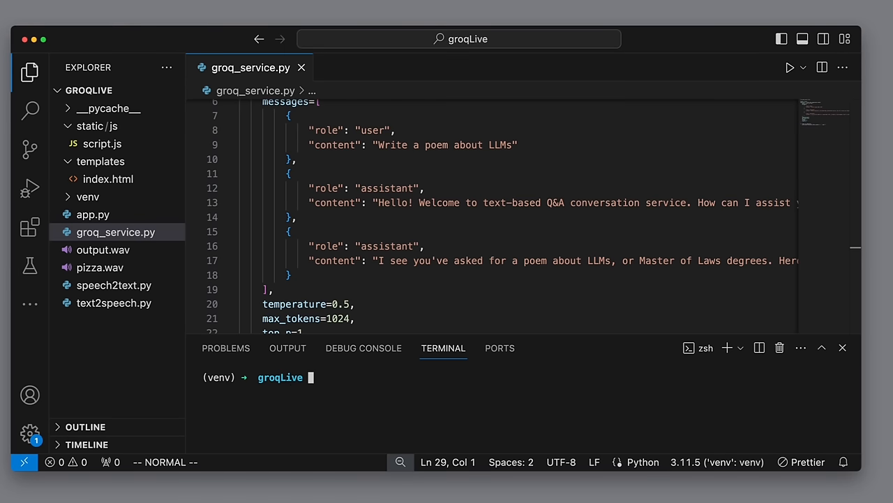
{"action": "type", "text": "python gr"}
- Run python groq_service.py so the generated poem about LLMs prints
{"action": "key", "text": "Tab"}
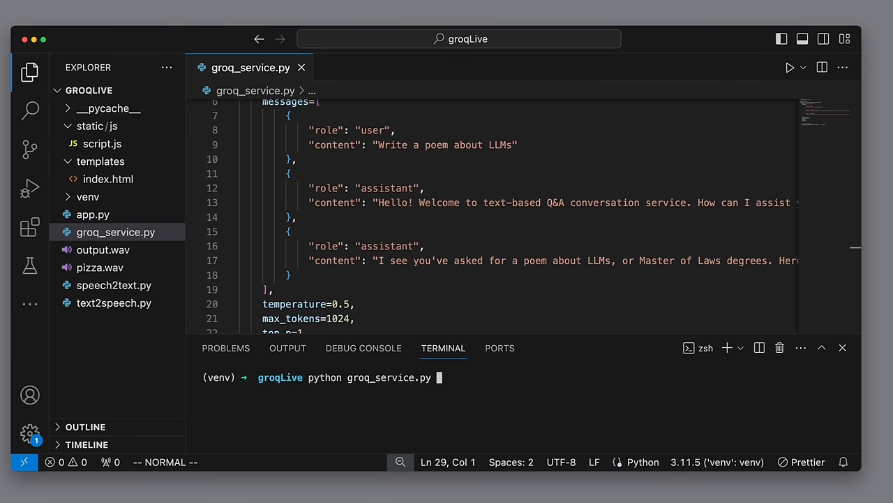
{"action": "key", "text": "Return"}
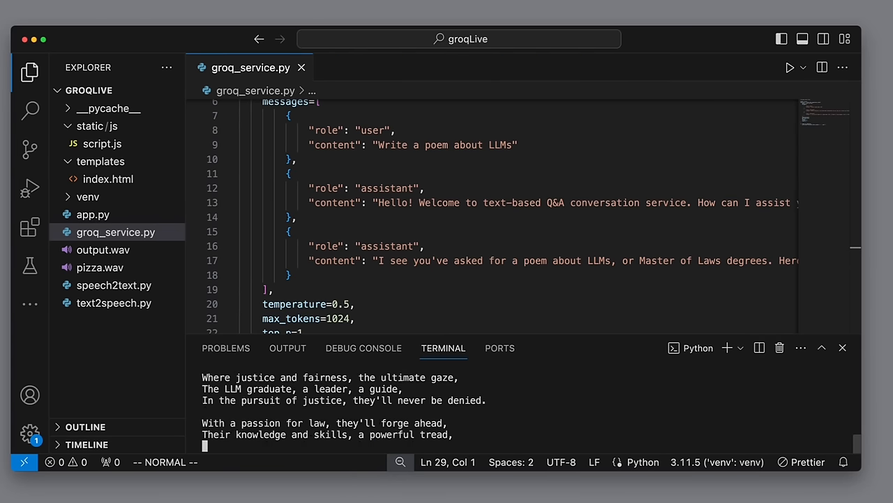
{"action": "mouse_move", "coordinate": [544, 228]}
{"action": "scroll", "coordinate": [544, 233], "scroll_direction": "up", "scroll_amount": 5}
- Wrap the Groq completion call in def execute(prompt) and indent its body into the function
{"action": "left_click", "coordinate": [328, 149]}
{"action": "type", "text": "o"}
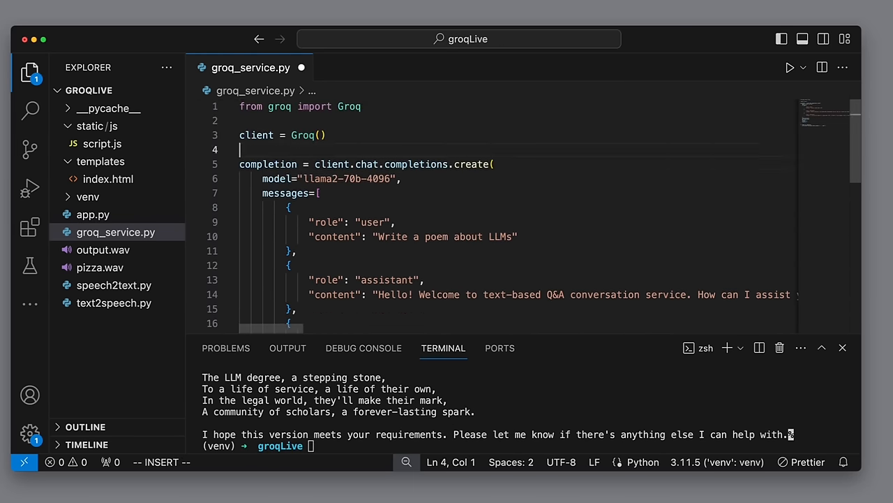
{"action": "type", "text": "def ex"}
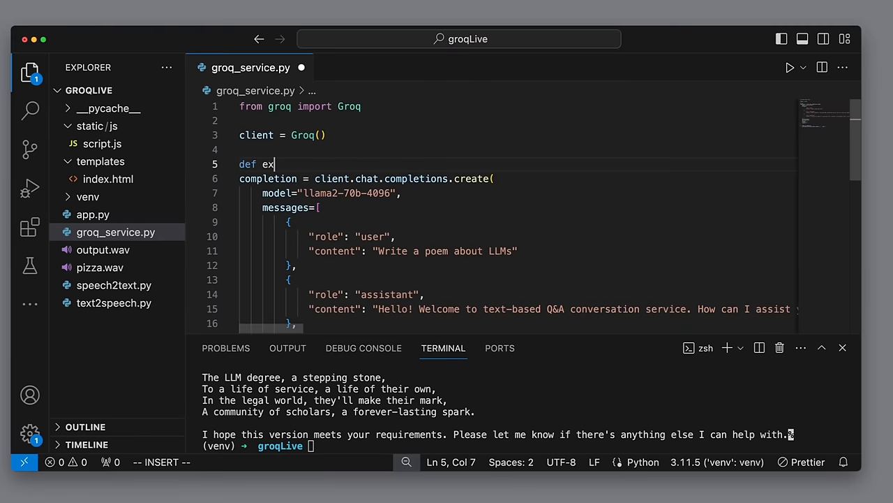
{"action": "type", "text": "ecute(prompt:"}
{"action": "key", "text": "Escape"}
{"action": "key", "text": "j"}
{"action": "key", "text": "shift+v"}
{"action": "key", "text": "shift+g"}
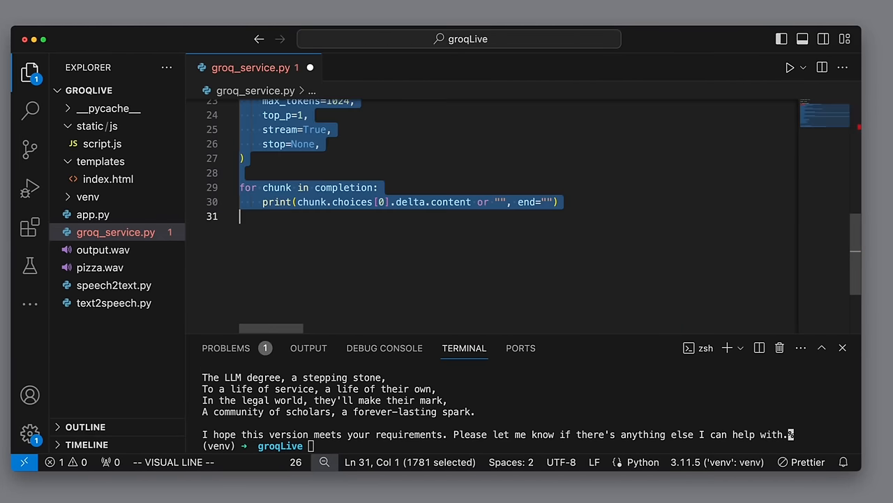
{"action": "key", "text": "shift+greater"}
{"action": "key", "text": "j"}
{"action": "key", "text": "j"}
{"action": "key", "text": "j"}
{"action": "key", "text": "j"}
{"action": "key", "text": "j"}
{"action": "key", "text": "j"}
{"action": "key", "text": "j"}
- Delete the canned assistant messages and replace the hardcoded poem request with prompt
{"action": "key", "text": "shift+v"}
{"action": "key", "text": "j"}
{"action": "key", "text": "j"}
{"action": "key", "text": "j"}
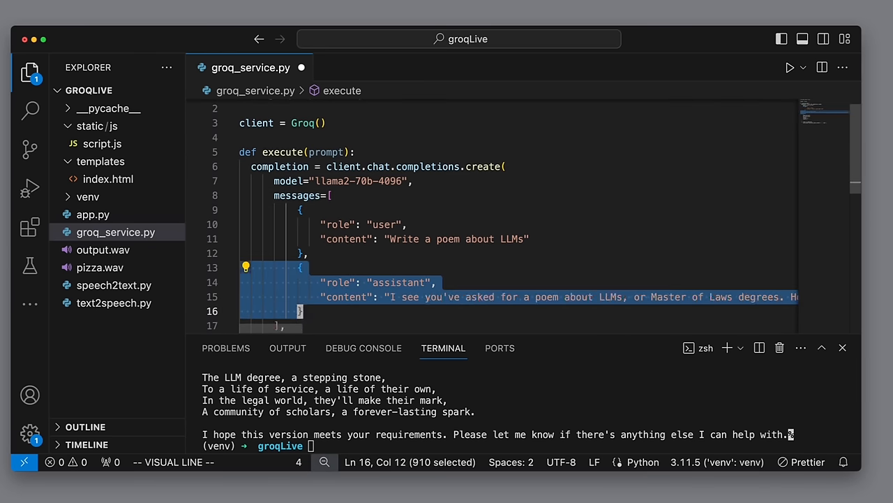
{"action": "key", "text": "d"}
{"action": "key", "text": "k"}
{"action": "key", "text": "w"}
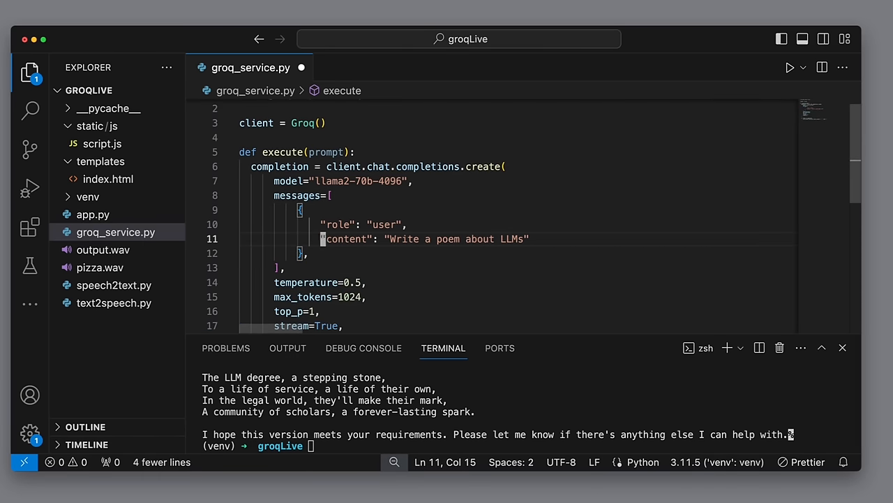
{"action": "key", "text": "w"}
{"action": "key", "text": "w"}
{"action": "key", "text": "w"}
{"action": "key", "text": "shift+c"}
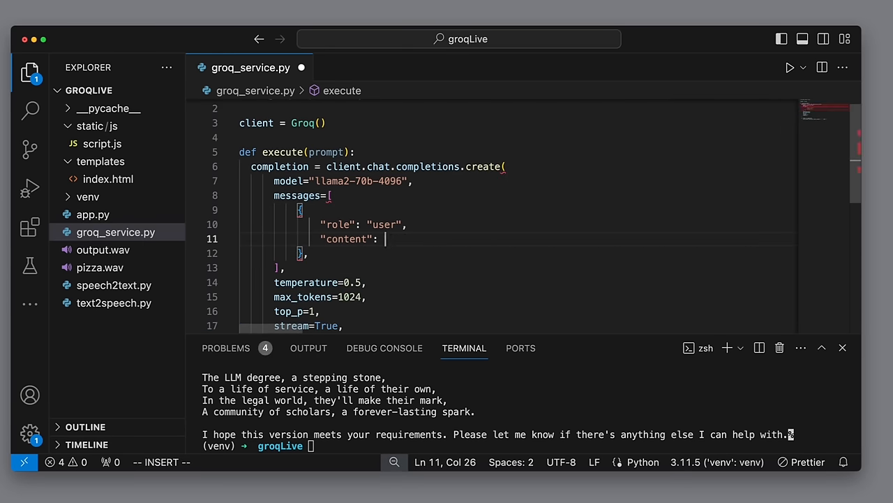
{"action": "type", "text": "prompt"}
{"action": "key", "text": "Escape"}
- Accumulate streamed chunks into a response variable instead of printing, and return response
{"action": "key", "text": "j"}
{"action": "key", "text": "j"}
{"action": "key", "text": "j"}
{"action": "key", "text": "j"}
{"action": "key", "text": "j"}
{"action": "key", "text": "j"}
{"action": "key", "text": "j"}
{"action": "key", "text": "j"}
{"action": "key", "text": "j"}
{"action": "key", "text": "k"}
{"action": "key", "text": "shift+o"}
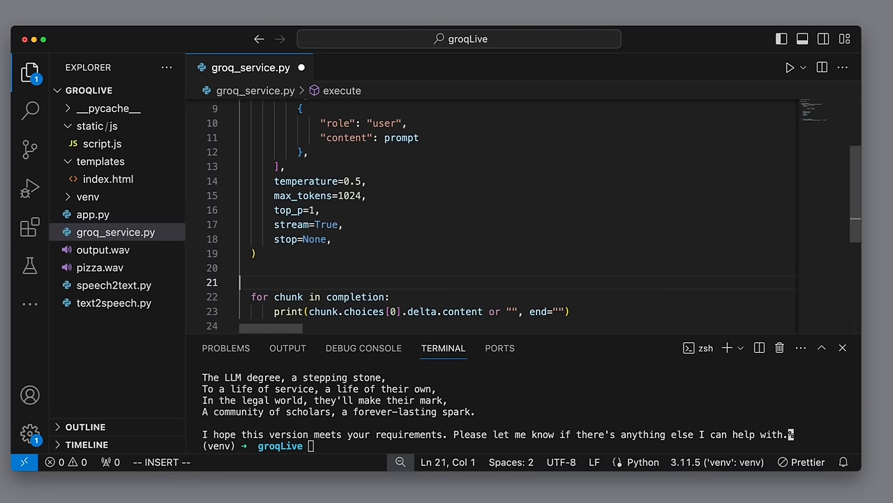
{"action": "type", "text": "response = ''"}
{"action": "key", "text": "Left"}
{"action": "key", "text": "Escape"}
{"action": "key", "text": "j"}
{"action": "key", "text": "j"}
{"action": "type", "text": "ciwrep"}
{"action": "key", "text": "Tab"}
{"action": "type", "text": "+="}
{"action": "key", "text": "Delete"}
{"action": "key", "text": "Escape"}
{"action": "key", "text": "dollar"}
{"action": "type", "text": "F,D"}
{"action": "type", "text": "o"}
{"action": "key", "text": "Return"}
{"action": "key", "text": "BackSpace"}
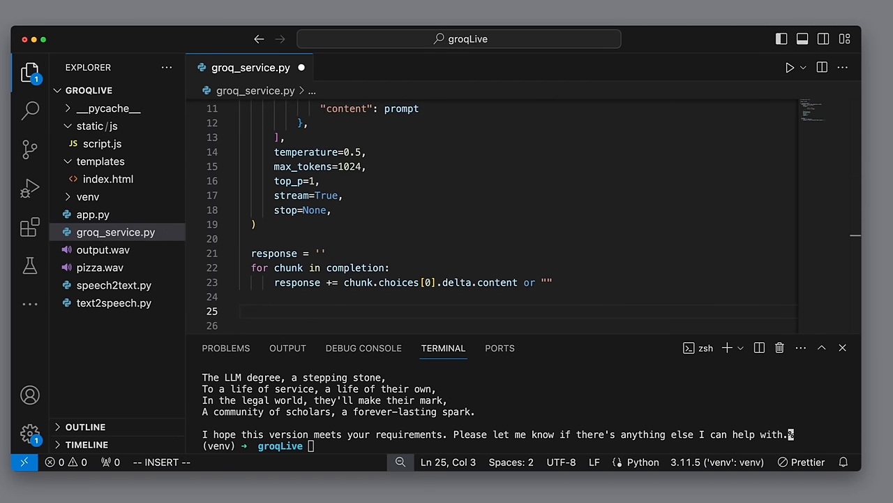
{"action": "type", "text": "return respon"}
{"action": "key", "text": "Tab"}
{"action": "key", "text": "Escape"}
- Add a main block calling execute("Tell a joke"), save, and run groq_service.py
{"action": "key", "text": "o"}
{"action": "key", "text": "Return"}
{"action": "type", "text": "if __name__ == \"__main__\":"}
{"action": "key", "text": "Return"}
{"action": "type", "text": "ex"}
{"action": "key", "text": "Tab"}
{"action": "type", "text": "(\""}
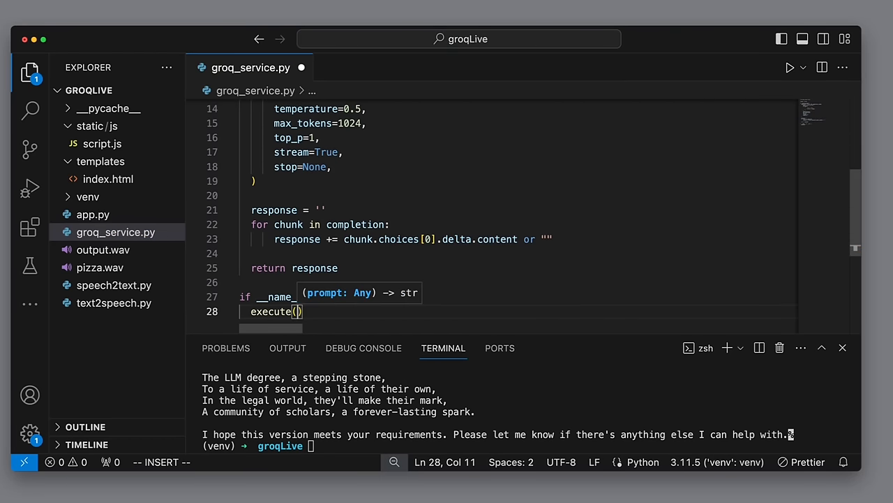
{"action": "type", "text": "Tell a joke"}
{"action": "key", "text": "Escape"}
{"action": "type", "text": ":w"}
{"action": "key", "text": "Return"}
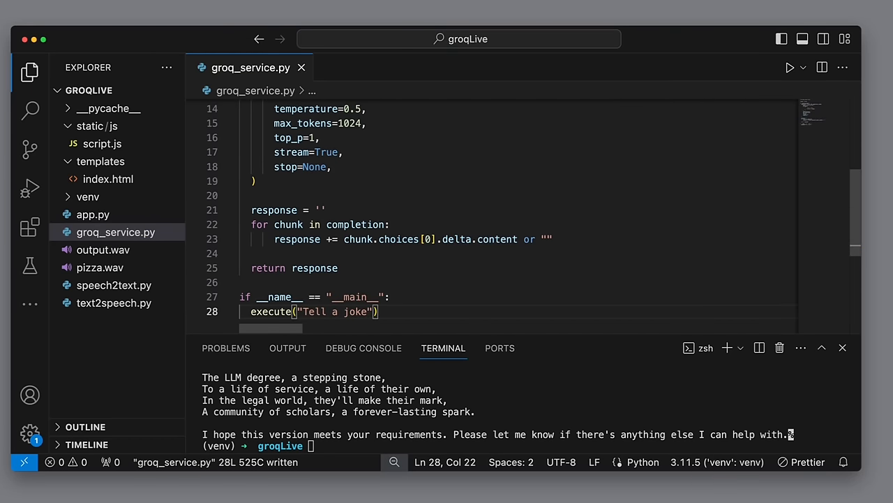
{"action": "left_click", "coordinate": [510, 404]}
{"action": "type", "text": "clear"}
{"action": "key", "text": "Return"}
{"action": "type", "text": "python gro"}
{"action": "key", "text": "Tab"}
{"action": "key", "text": "Return"}
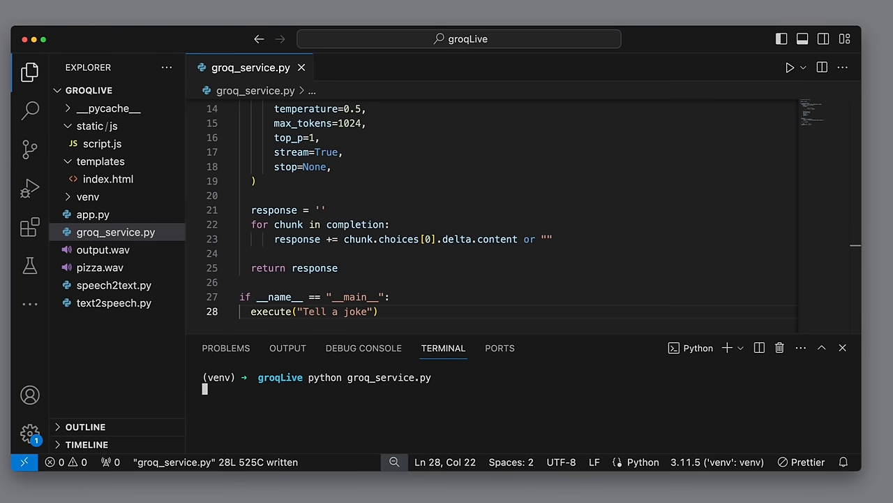
- Wrap the execute call in print, save, and rerun so the joke prints in the terminal
{"action": "left_click", "coordinate": [251, 311]}
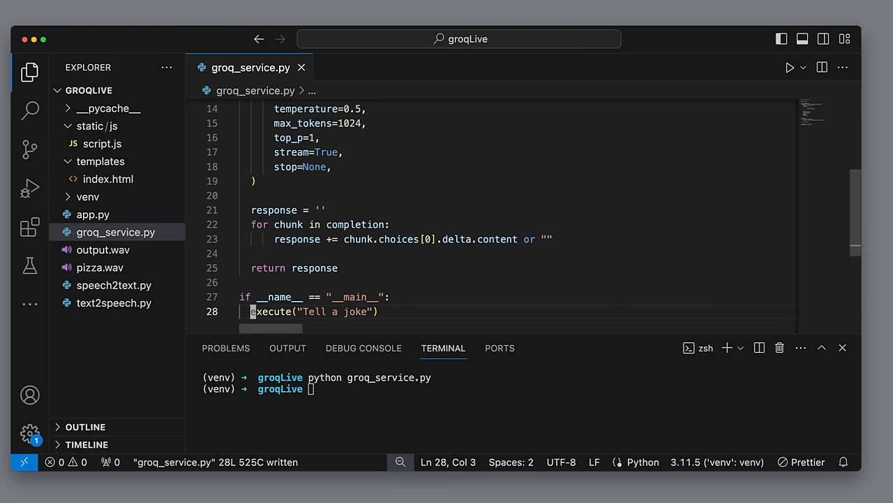
{"action": "type", "text": "iprint("}
{"action": "key", "text": "End"}
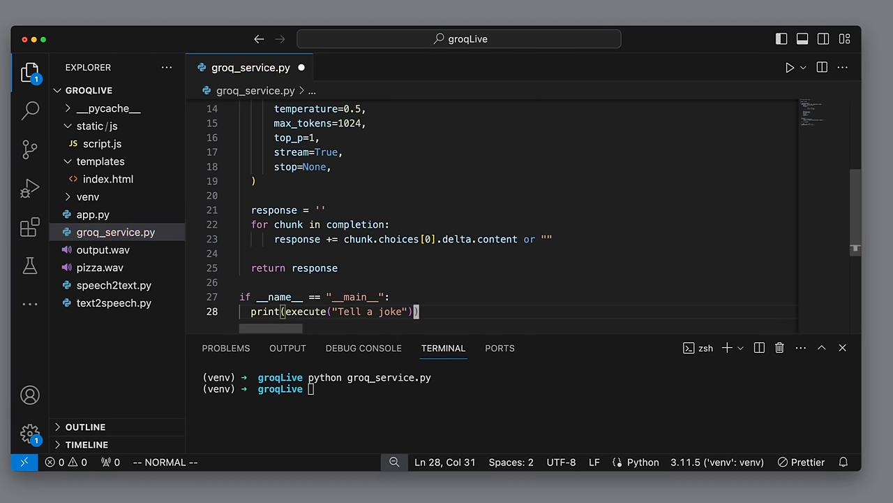
{"action": "key", "text": "colon"}
{"action": "key", "text": "w"}
{"action": "key", "text": "Return"}
{"action": "left_click", "coordinate": [371, 411]}
{"action": "key", "text": "Up"}
{"action": "key", "text": "Return"}
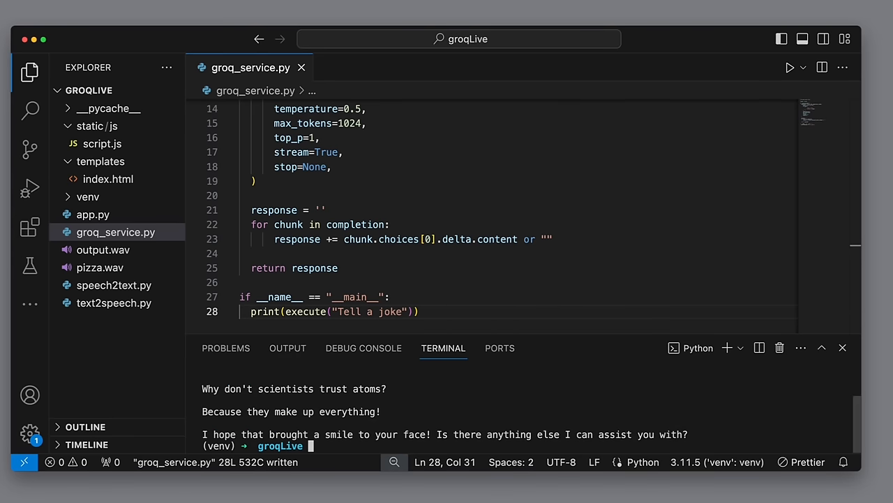
{"action": "left_click_drag", "start_coordinate": [202, 384], "coordinate": [419, 419]}
- In app.py's audio route, add generated_answer = execute(f"Please translate {text} to German")
{"action": "left_click", "coordinate": [405, 180]}
{"action": "left_click", "coordinate": [93, 215]}
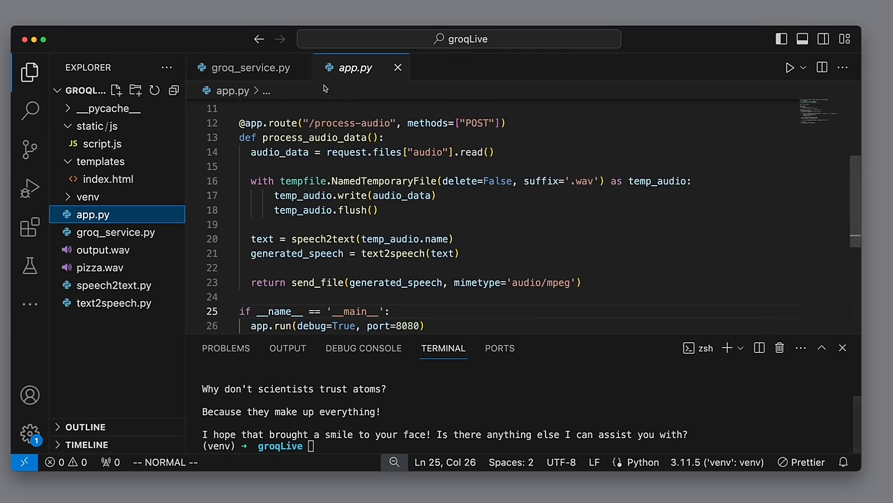
{"action": "left_click", "coordinate": [301, 67]}
{"action": "left_click", "coordinate": [381, 150]}
{"action": "type", "text": "o"}
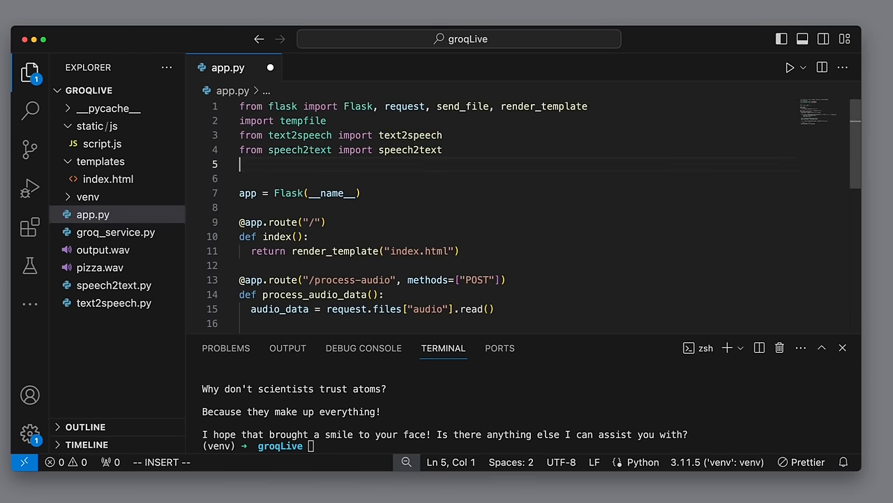
{"action": "type", "text": "from "}
{"action": "type", "text": "gene"}
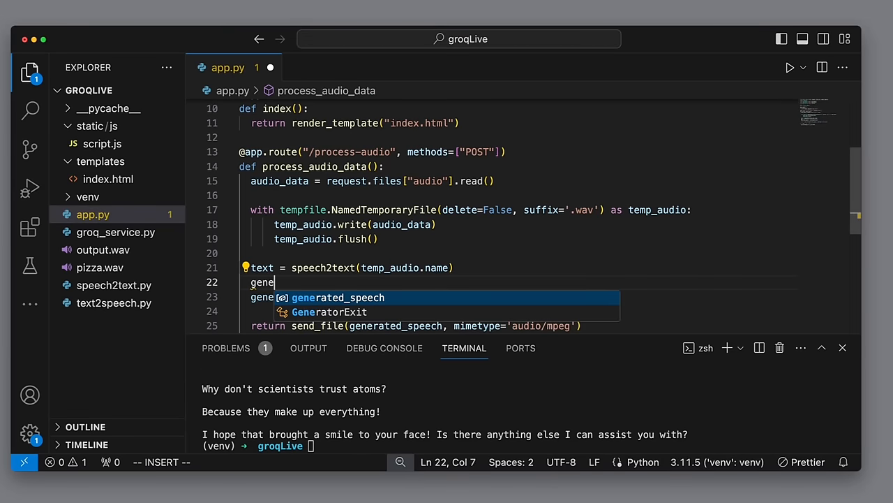
{"action": "type", "text": "rated_answer = "}
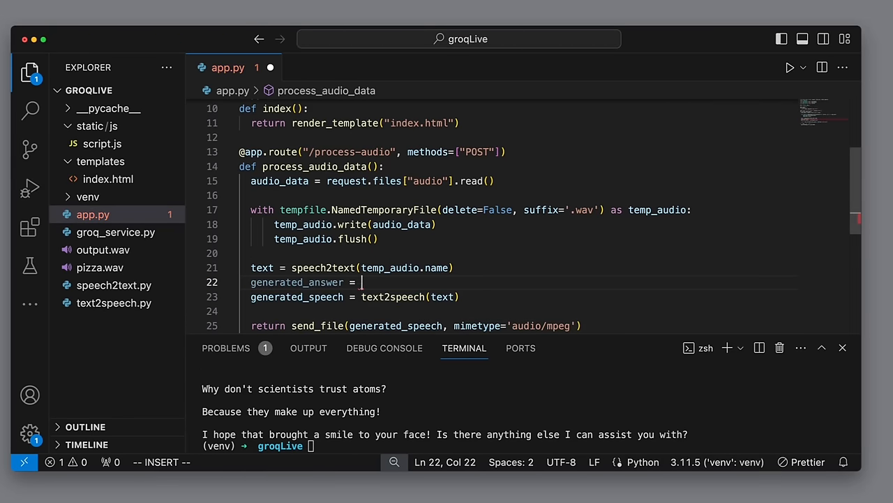
{"action": "type", "text": "ex"}
{"action": "key", "text": "Tab"}
{"action": "type", "text": "(f\"Please translate {"}
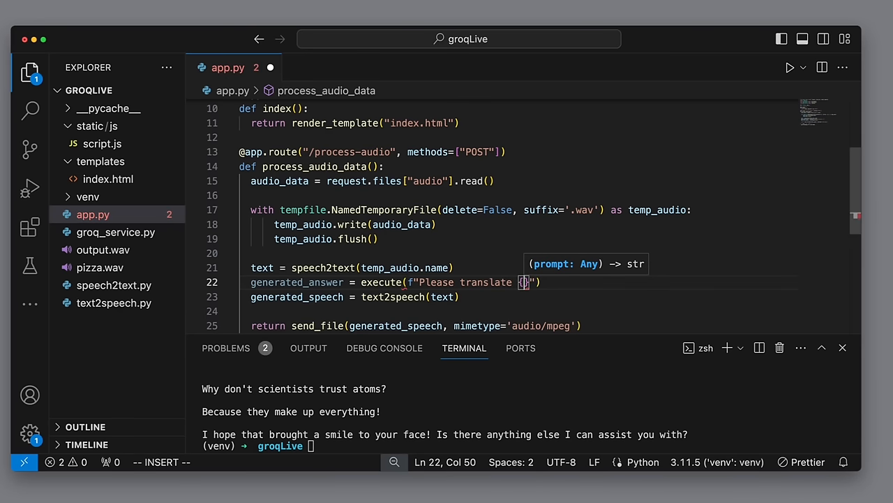
{"action": "type", "text": "text"}
{"action": "key", "text": "Escape"}
{"action": "type", "text": "late"}
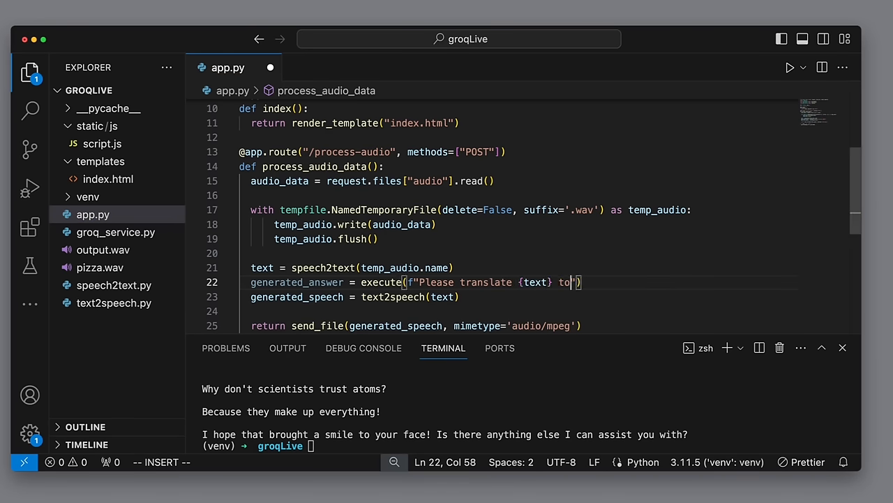
{"action": "type", "text": " {text} to German"}
{"action": "key", "text": "Escape"}
{"action": "type", "text": "jciwgener"}
- Pass generated_answer to text2speech, save app.py, and start the Flask server with python app.py
{"action": "key", "text": "Tab"}
{"action": "key", "text": "Escape"}
{"action": "type", "text": ":w"}
{"action": "key", "text": "Return"}
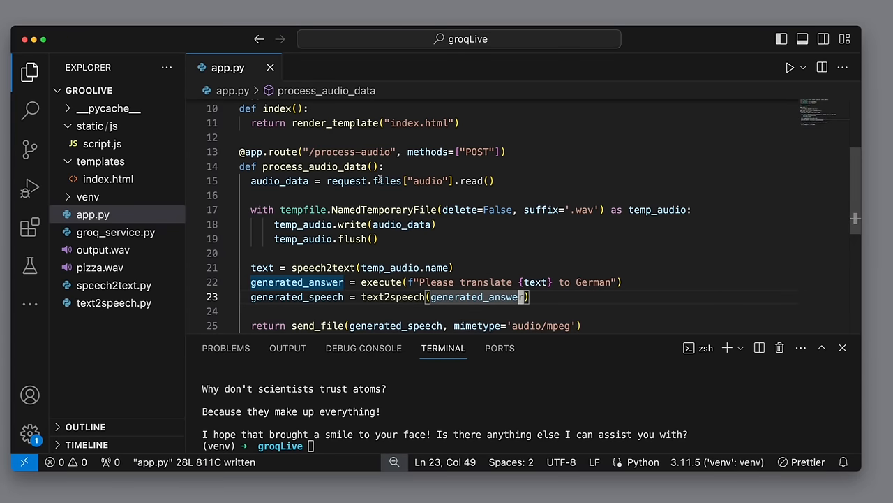
{"action": "type", "text": "clear"}
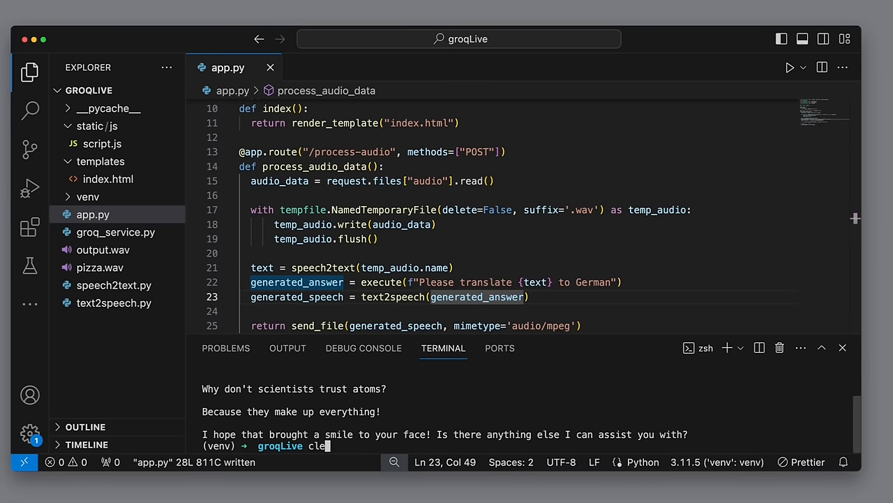
{"action": "key", "text": "Return"}
{"action": "type", "text": "python app.py"}
{"action": "key", "text": "Return"}
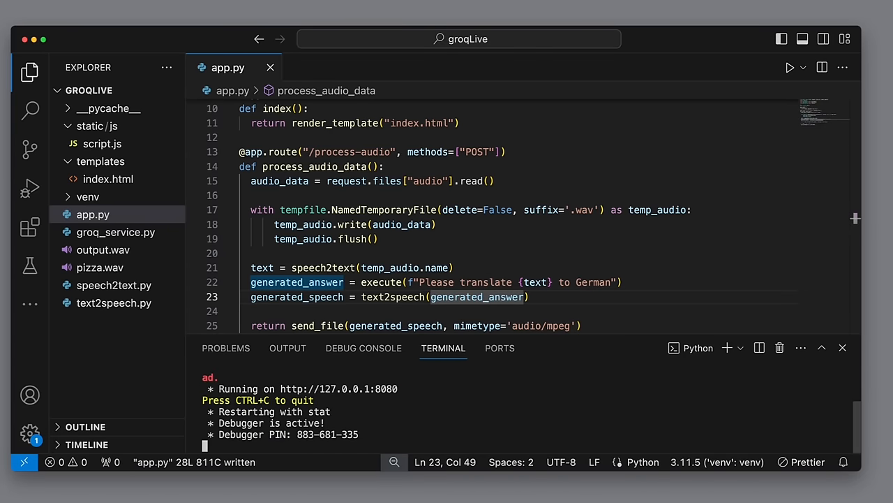
{"action": "key", "text": "super+Tab"}
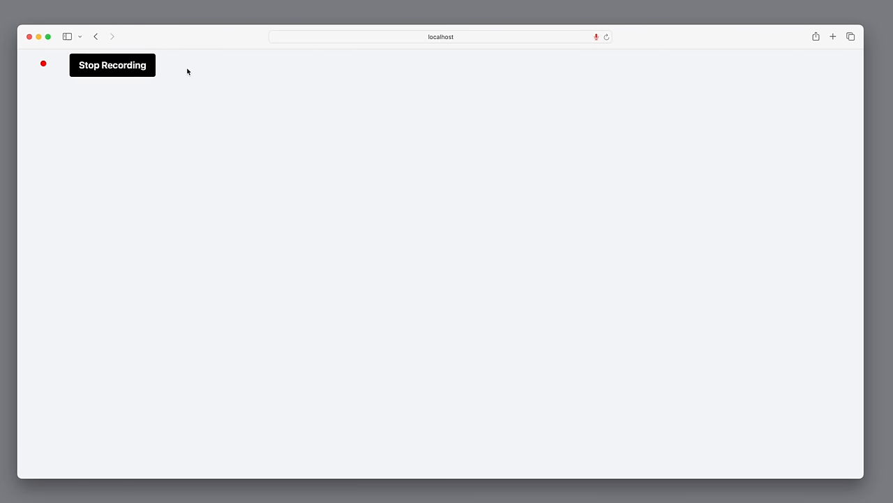
- Stop the recording on the voice assistant page to send the audio for processing
{"action": "left_click", "coordinate": [133, 68]}
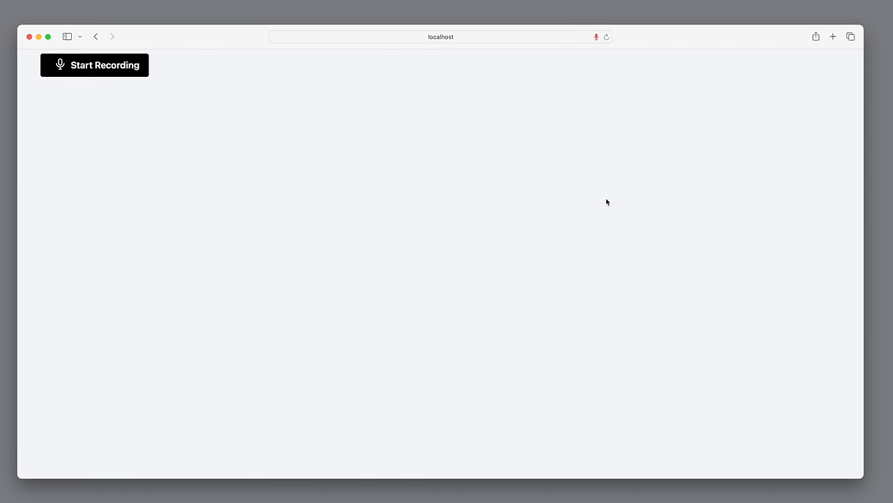
- Reword the prompt to execute(f"Please answer to the question: {text}") and save app.py
{"action": "key", "text": "super+Tab"}
{"action": "type", "text": "ciw"}
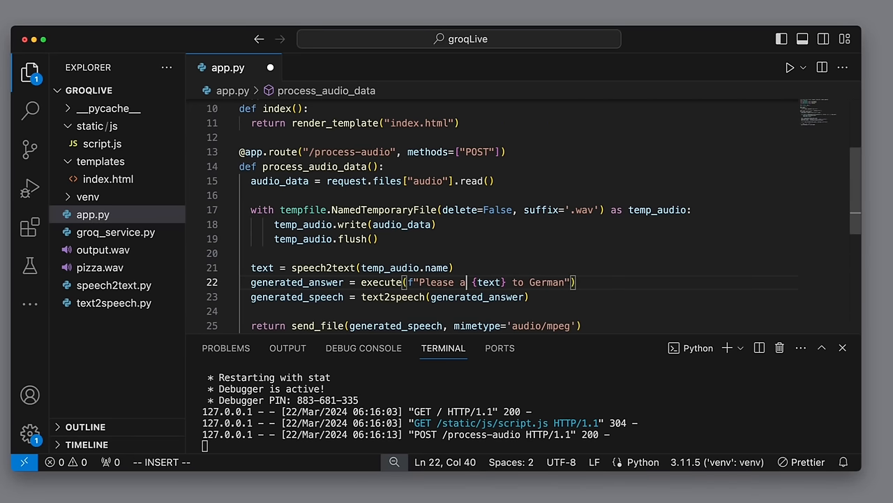
{"action": "type", "text": "answer to "}
{"action": "type", "text": "the question:"}
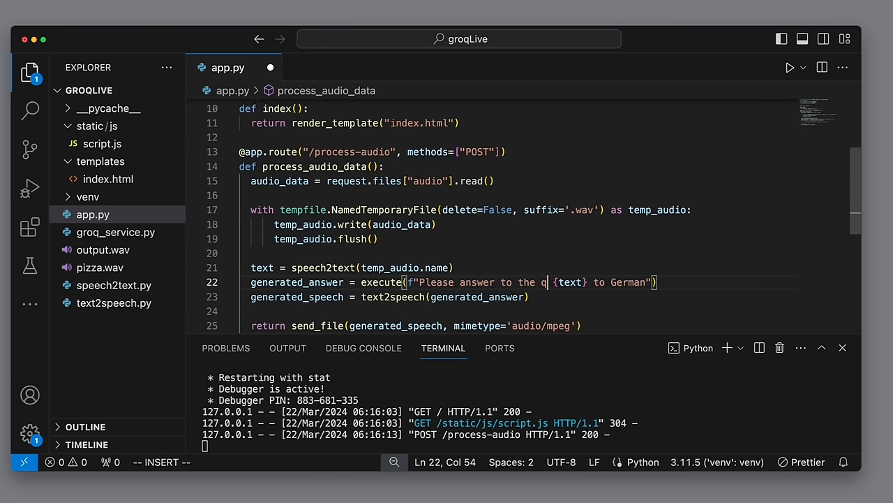
{"action": "key", "text": "Escape"}
{"action": "type", "text": "wwveed:w"}
{"action": "key", "text": "Return"}
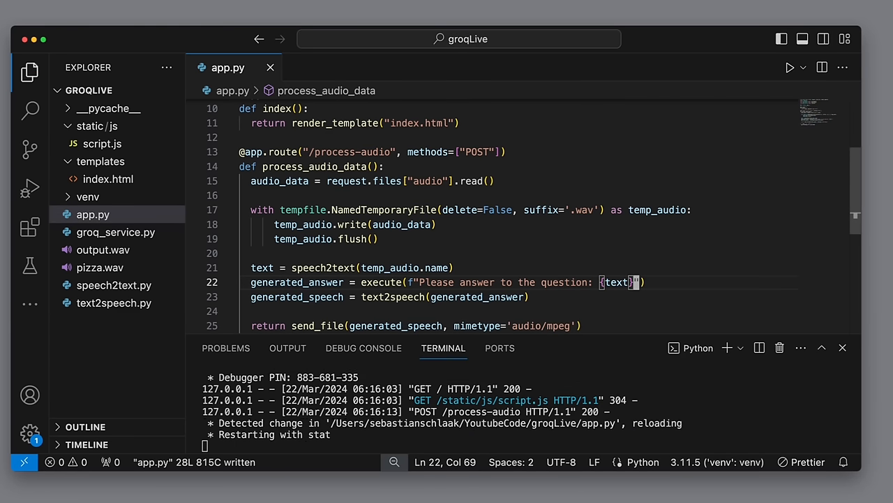
{"action": "key", "text": "super+Tab"}
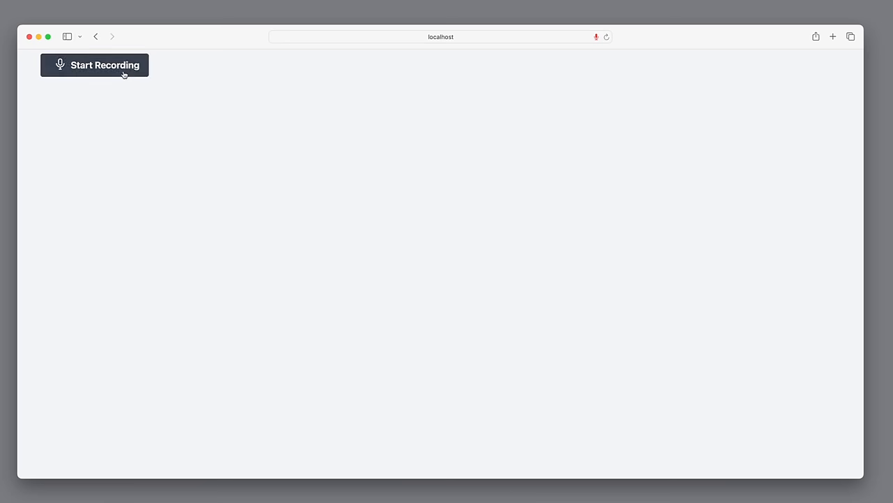